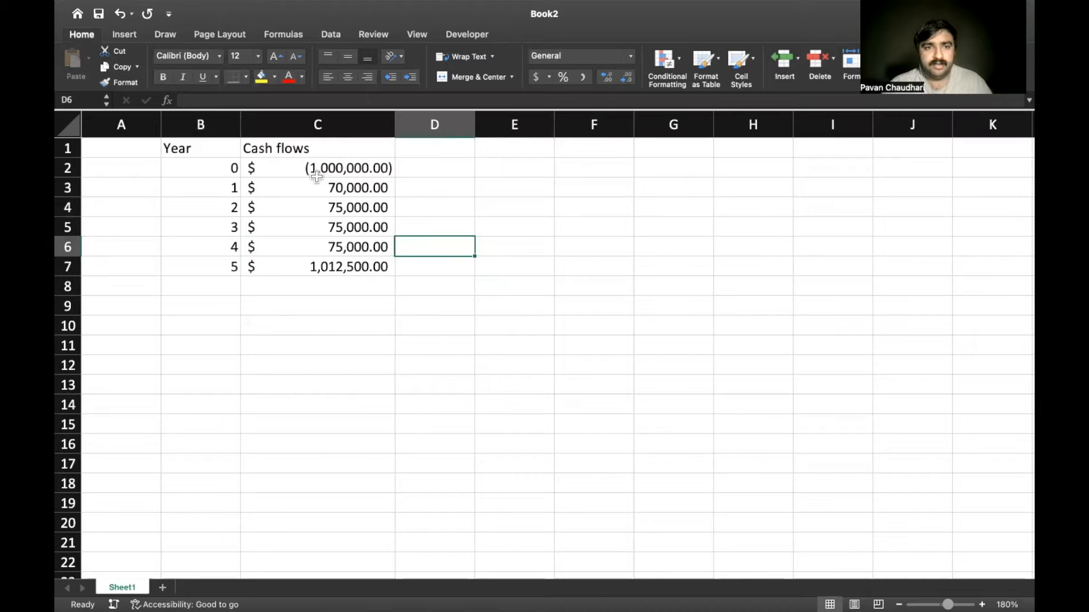
Review the cash flows for years 0 through 5 in column C
key("Up")
key("Up")
key("Down")
key("Down")
key("Down")
key("Down")
key("Down")
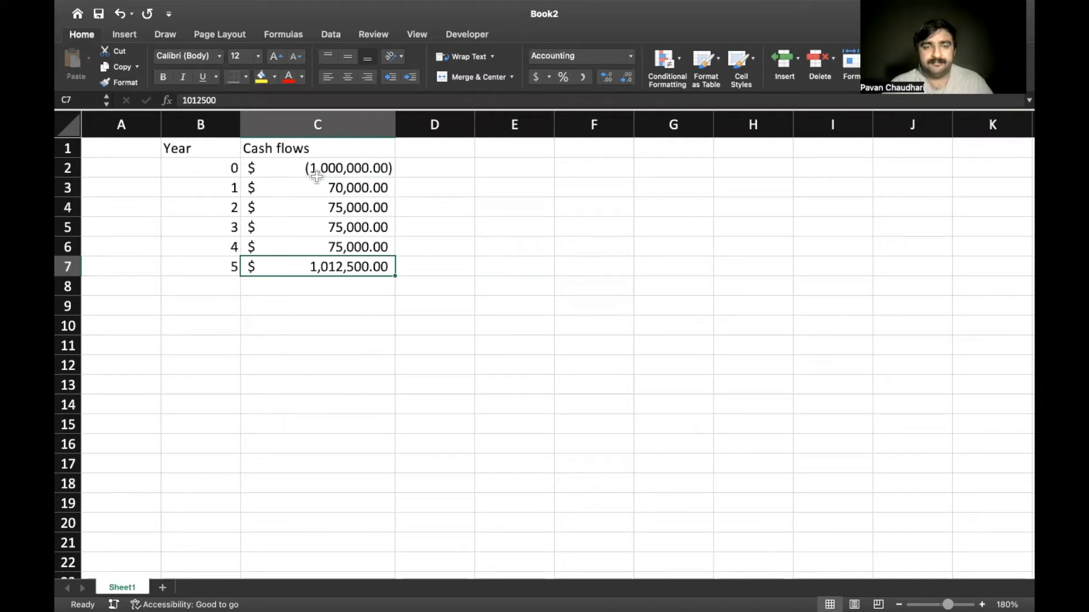
key("Up")
key("Up")
key("Up")
key("Up")
key("Up")
key("Down")
key("Down")
key("Down")
key("Down")
key("Down")
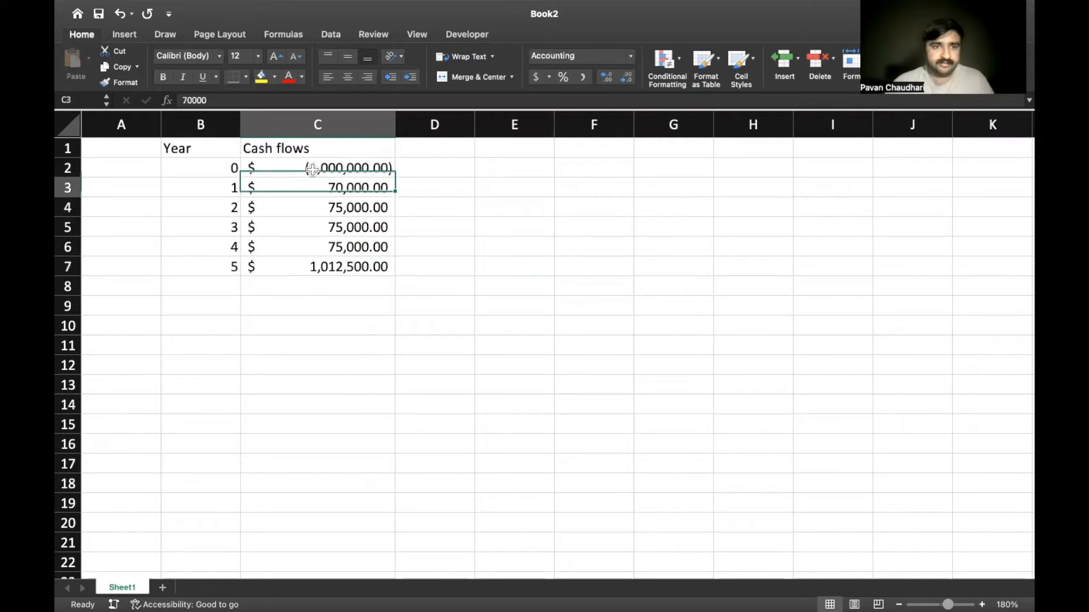
key("Right")
key("Right")
Enter the header "Interest Rate" in F1 and widen column F to fit it
key("Up")
key("Up")
key("Up")
key("Up")
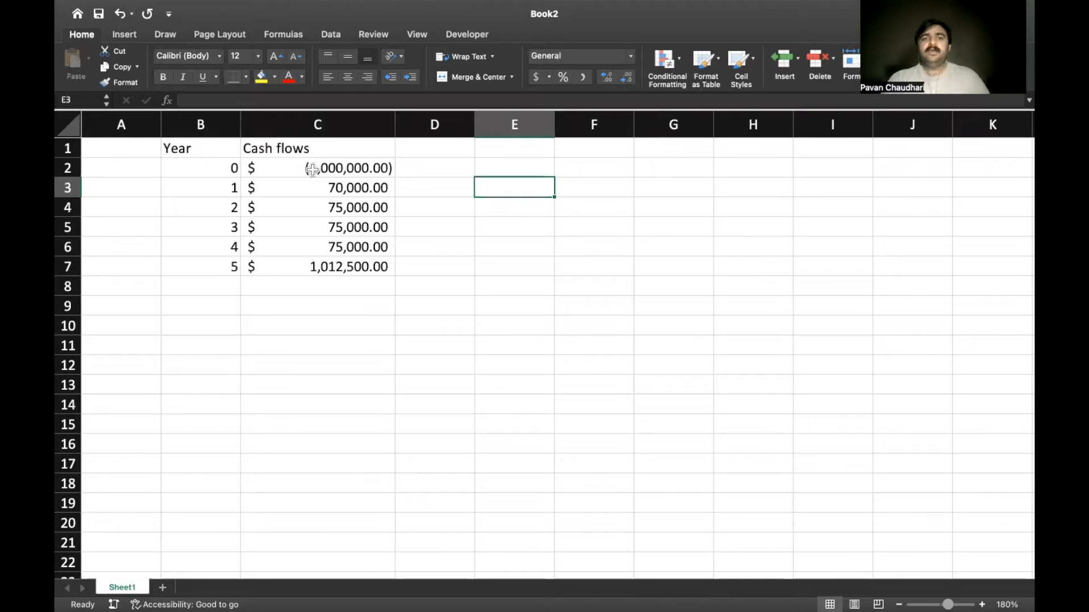
key("Up")
key("Right")
scroll(646, 328, "down", 2)
scroll(646, 328, "down", 3)
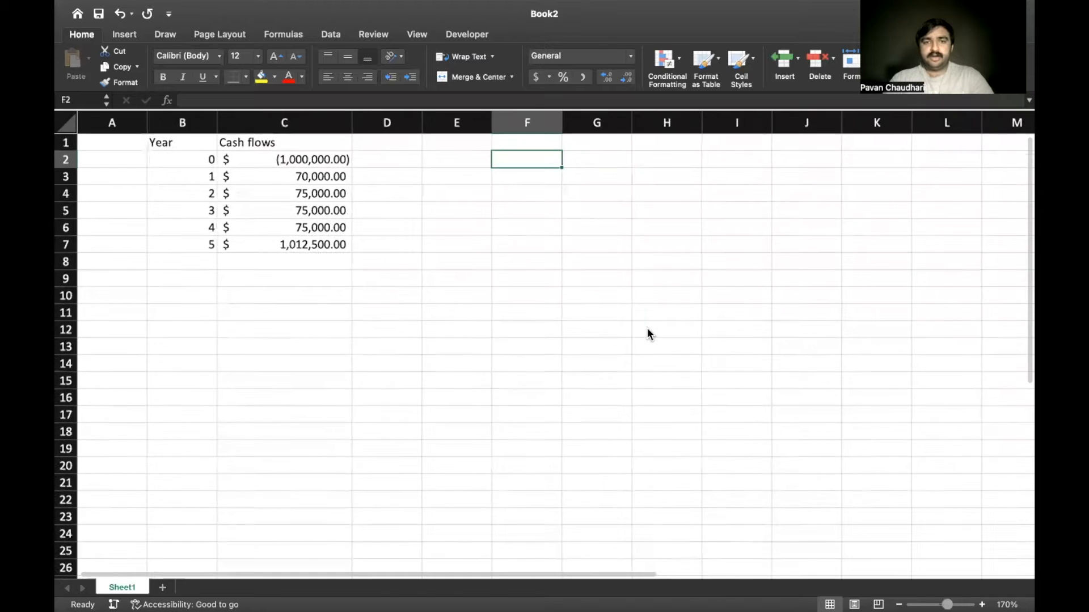
left_click(460, 136)
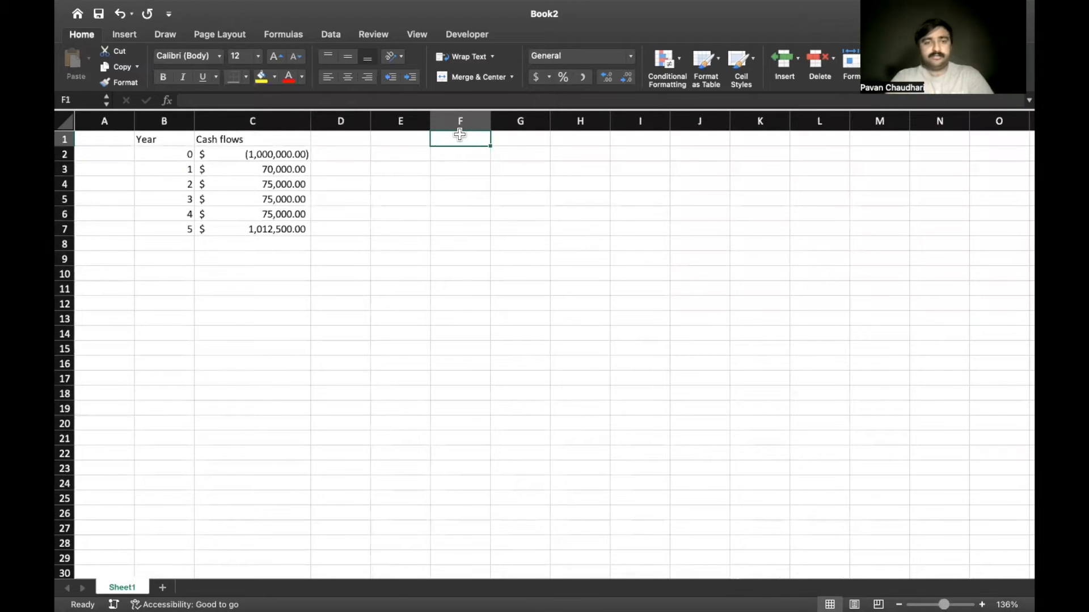
type("Interest Rate")
key("Return")
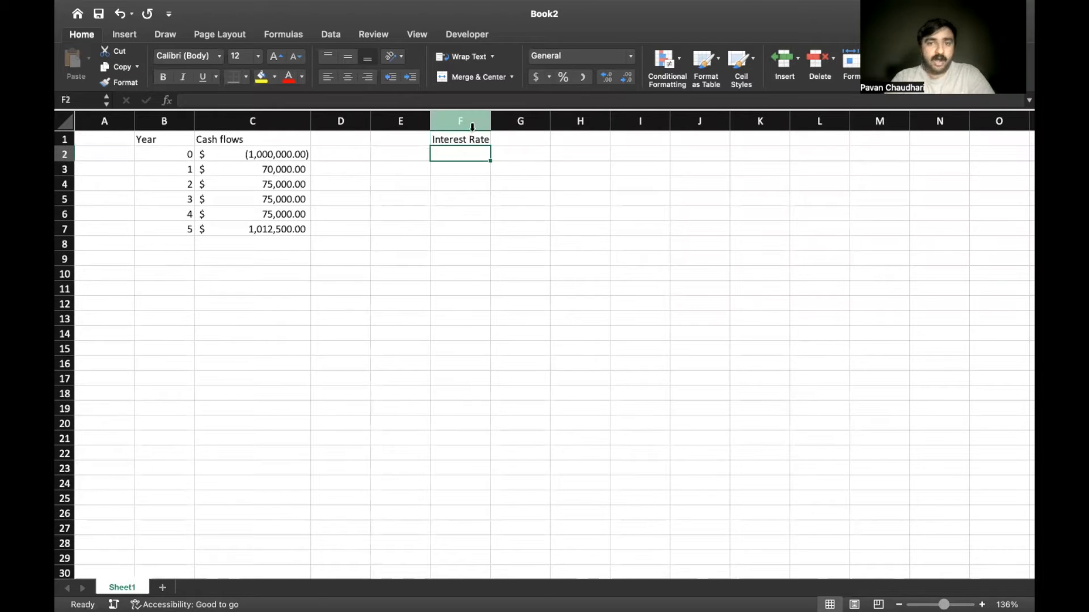
left_click_drag(490, 121, 503, 119)
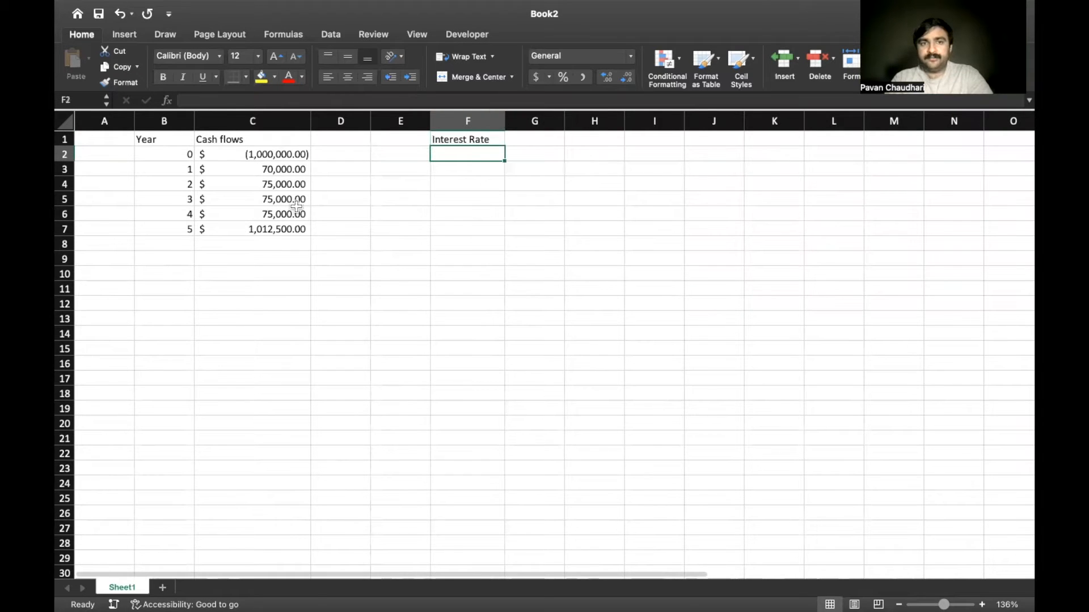
Examine the initial outflow and the subsequent yearly cash flows in C2:C7
left_click(264, 160)
key("Down")
key("Down")
key("Up")
key("Up")
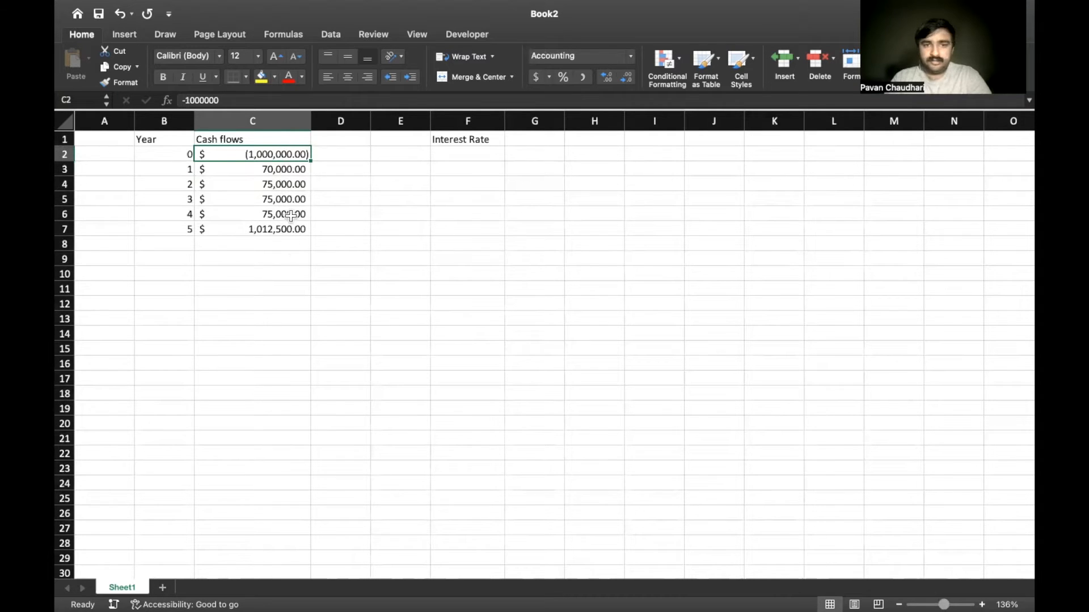
key("Down")
key("Down")
key("Down")
key("Down")
key("Down")
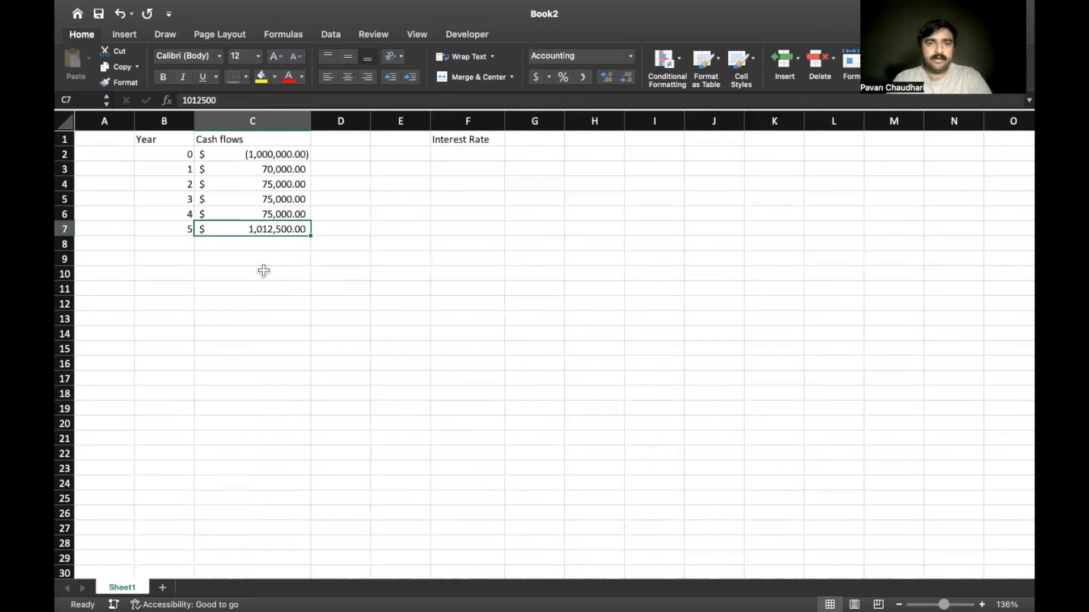
Enter 1% in F2 and 2% in F3 as the first two interest rates
left_click(479, 152)
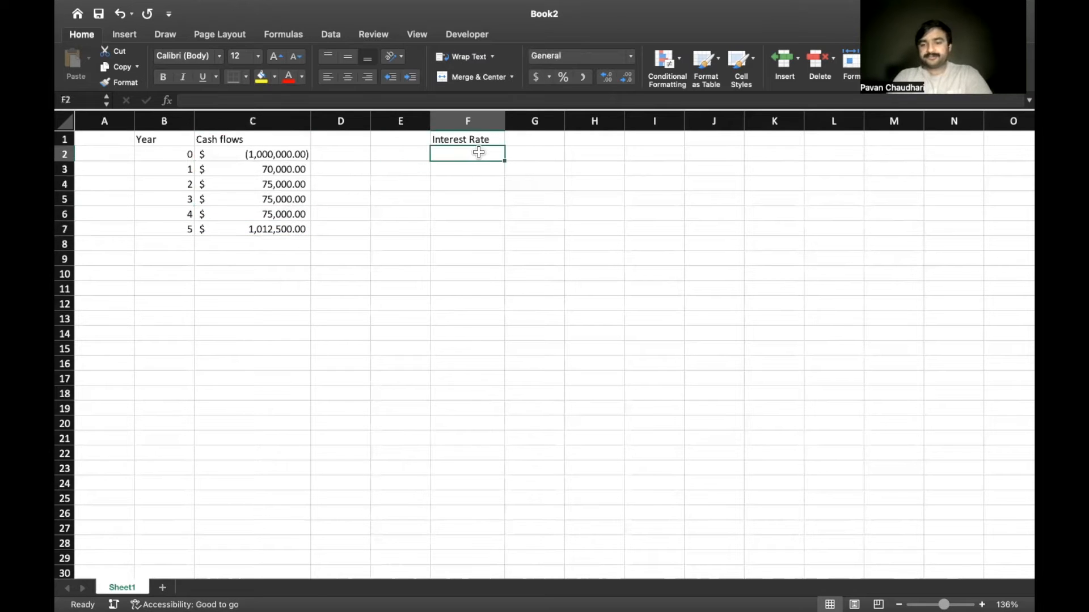
type("1")
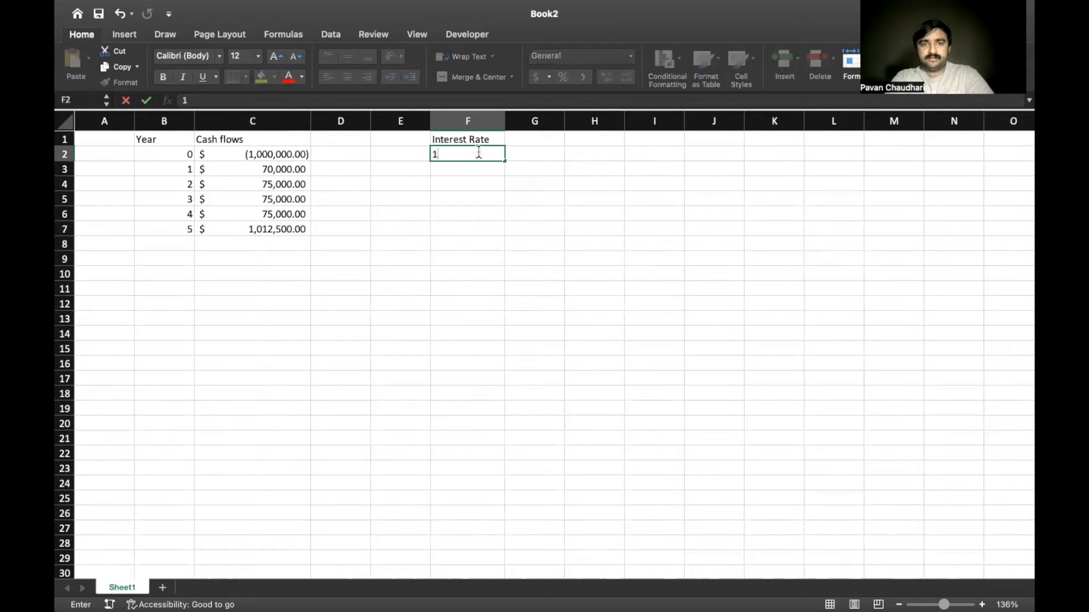
type("1%")
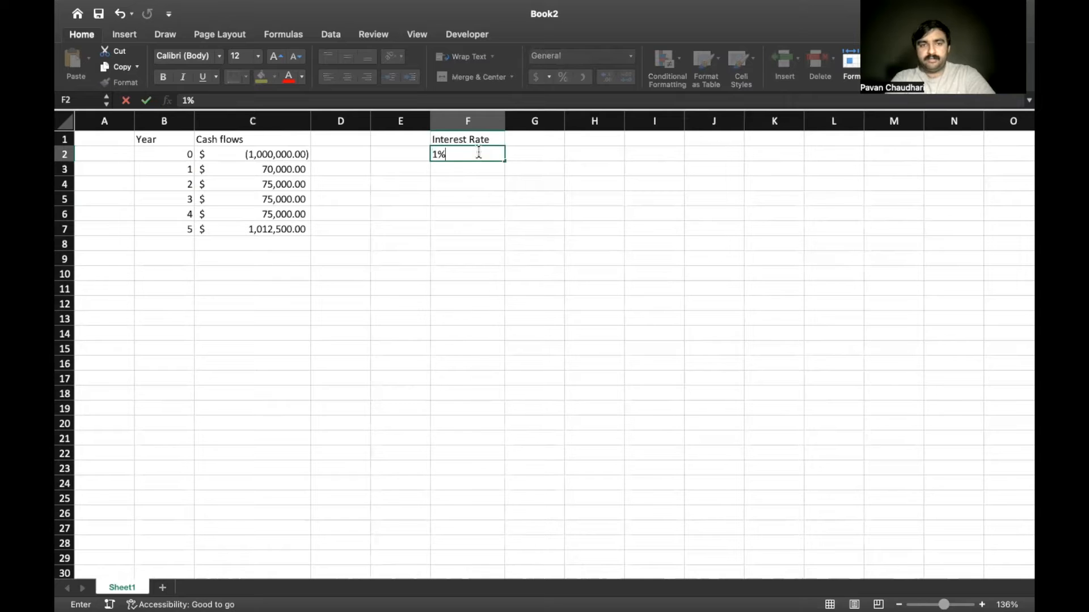
key("Return")
left_click(478, 152)
key("Down")
type("2%")
key("Return")
key("Up")
Extend the interest rate series from F2:F3 down to 30% in F31
left_click(478, 152)
key("shift+Down")
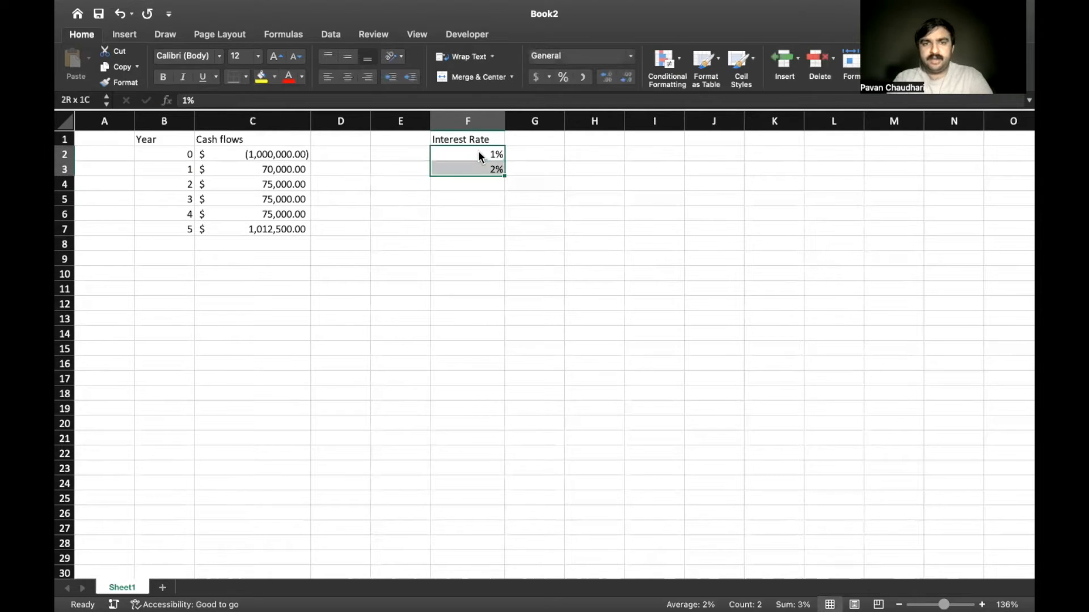
left_click(489, 156)
key("shift+Down")
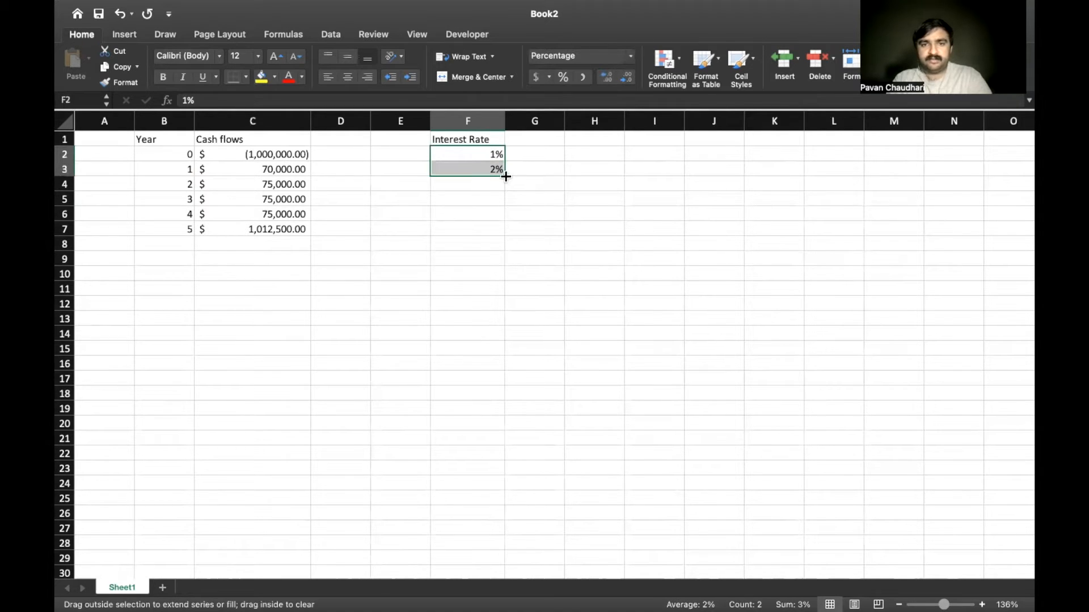
left_click_drag(505, 176, 493, 450)
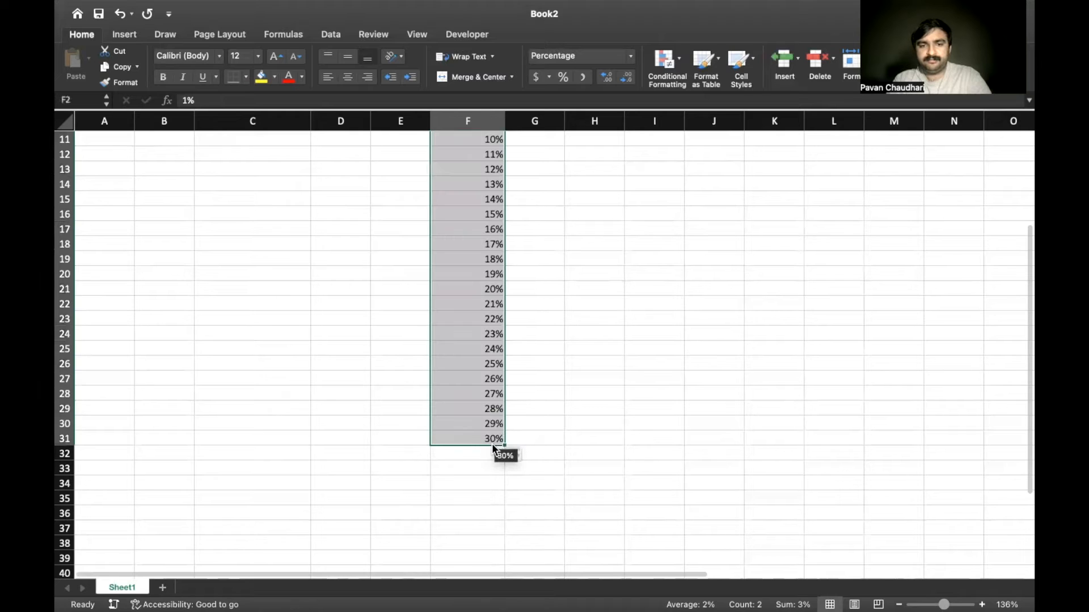
Enter the header "NPV" in G1, beside the Interest Rate header
left_click(486, 409)
key("ctrl+Up")
key("Right")
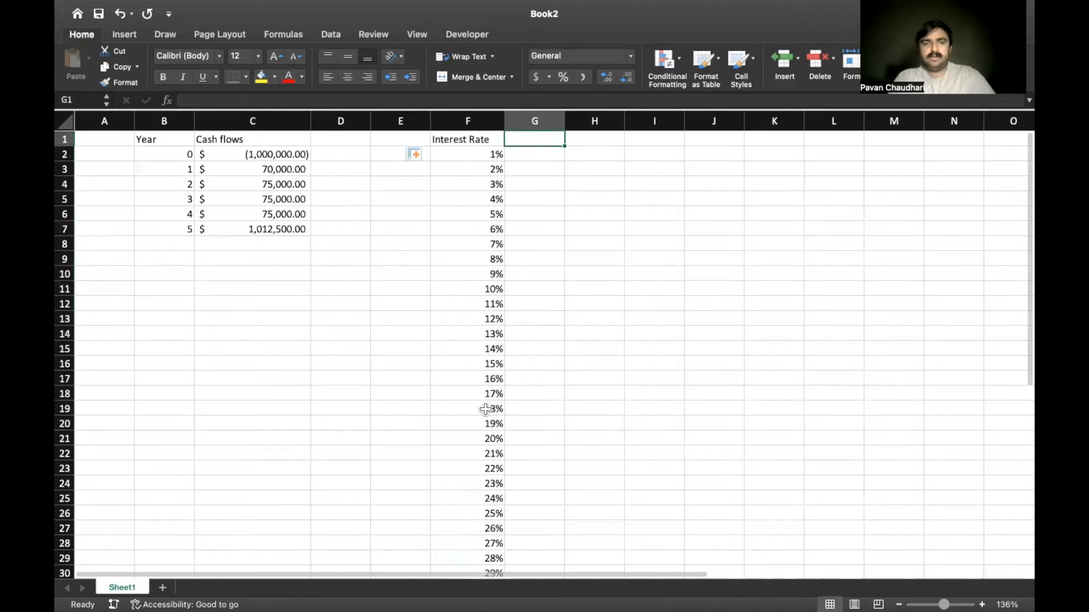
type("NPV")
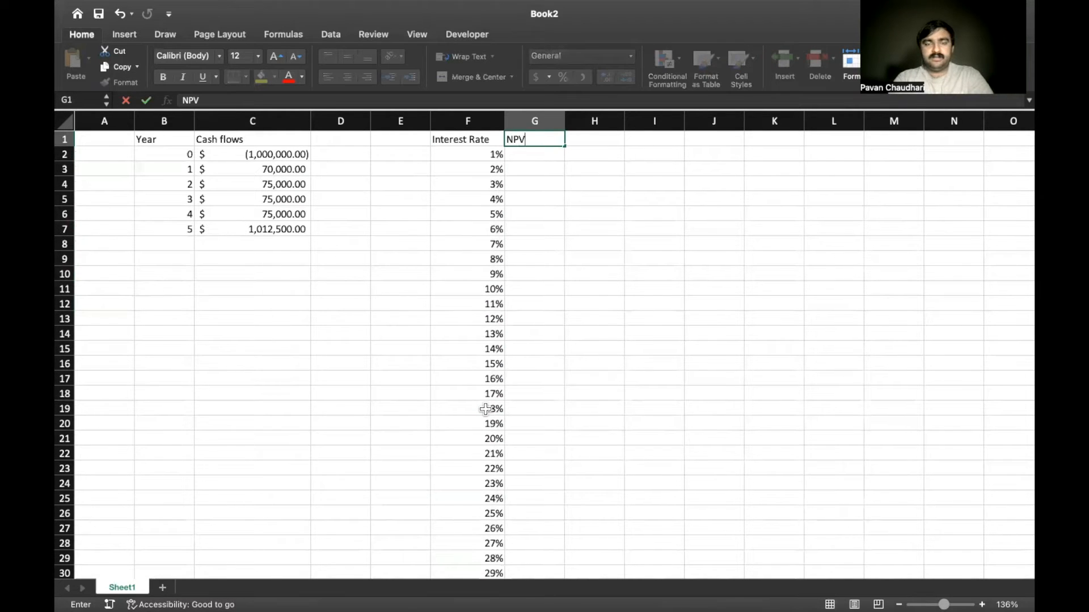
key("Return")
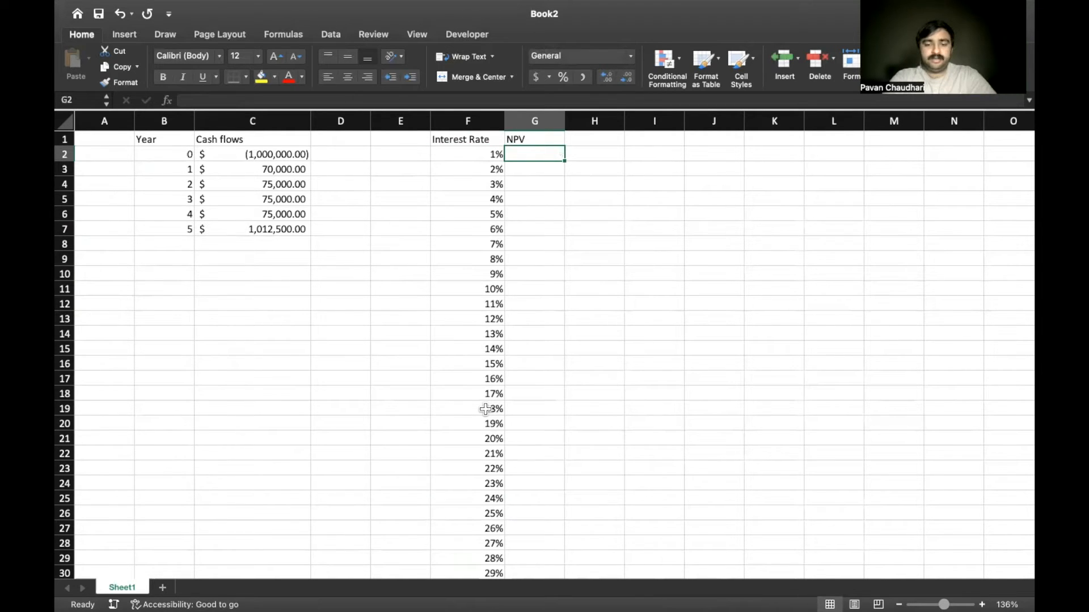
Begin an NPV formula in G2 with F2 as the rate and the absolute range $C$3:$C$7 as the values
type("=npv(")
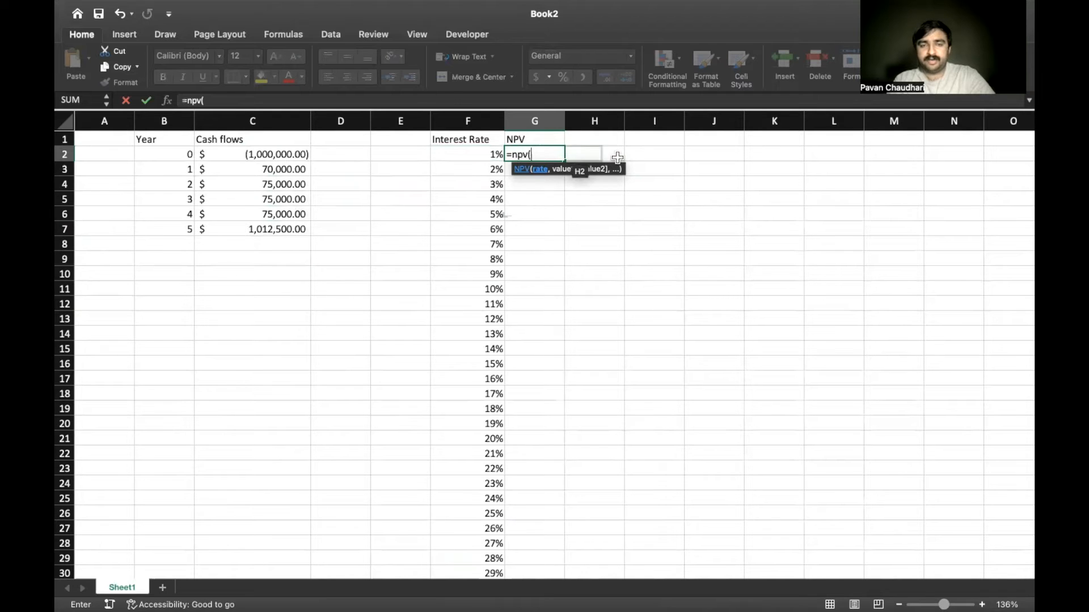
left_click(480, 152)
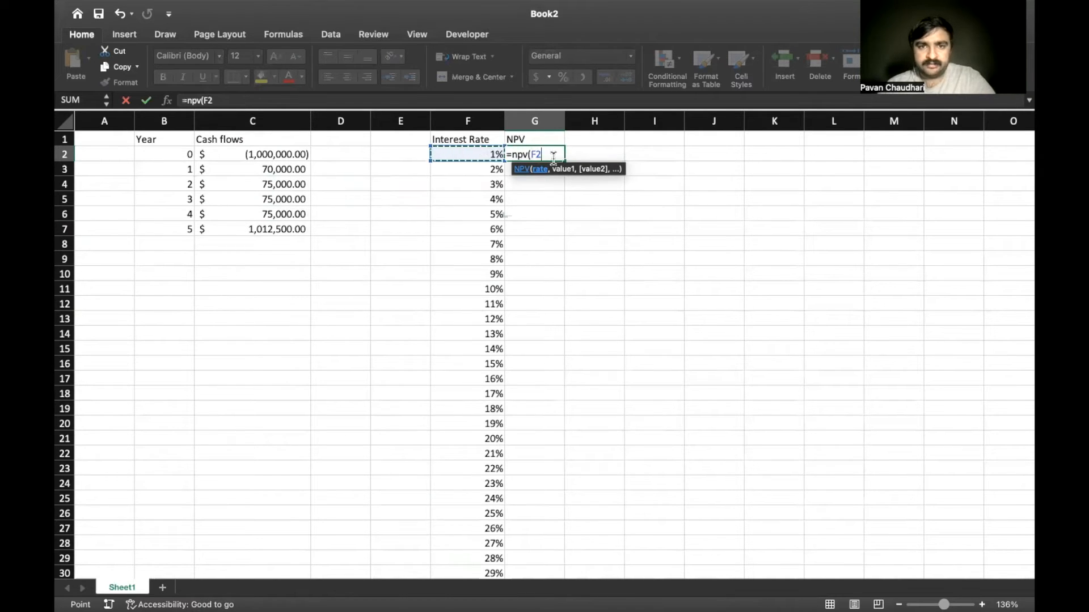
type(",")
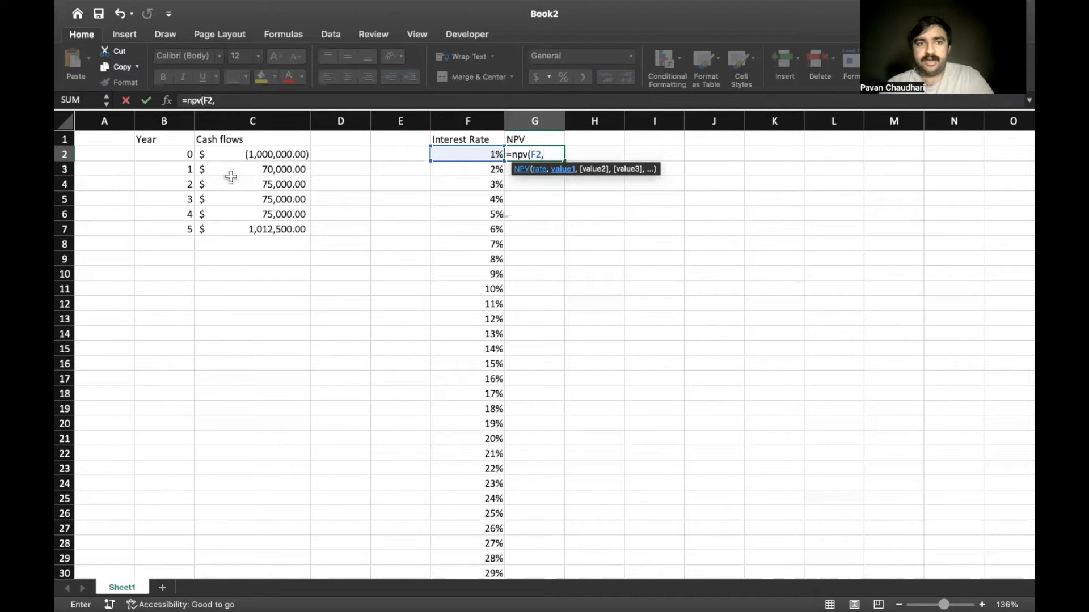
left_click(274, 167)
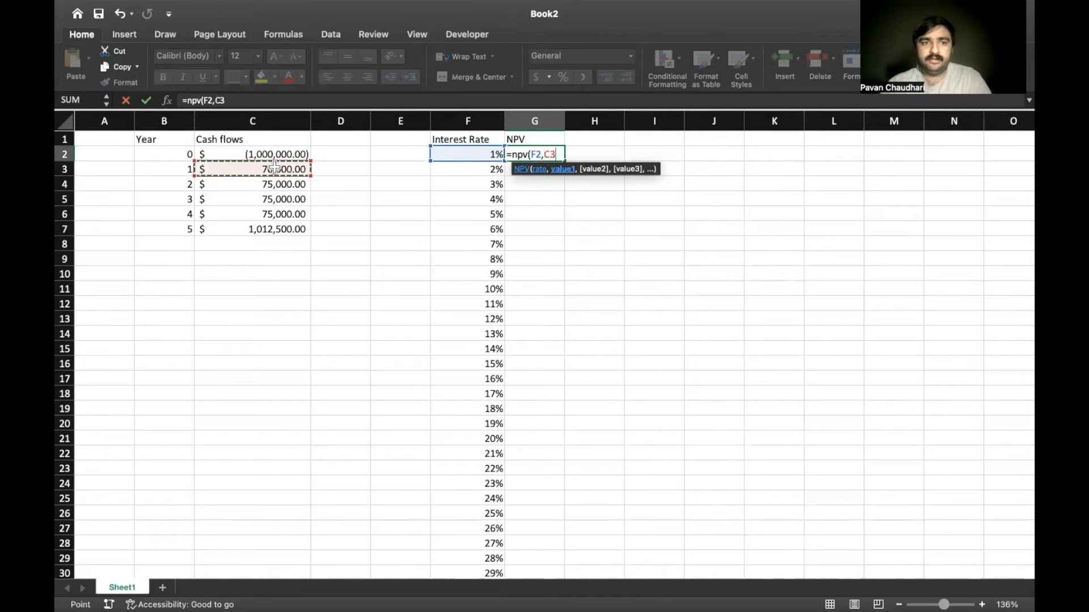
key("shift+Down")
key("shift+Down")
key("shift+Down")
key("shift+Down")
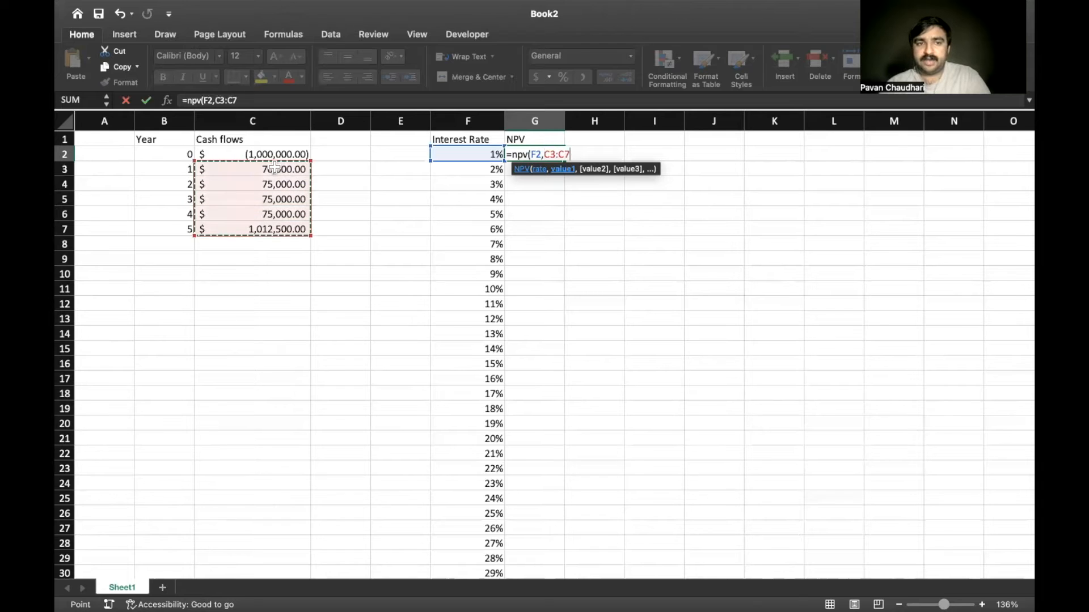
key("F4")
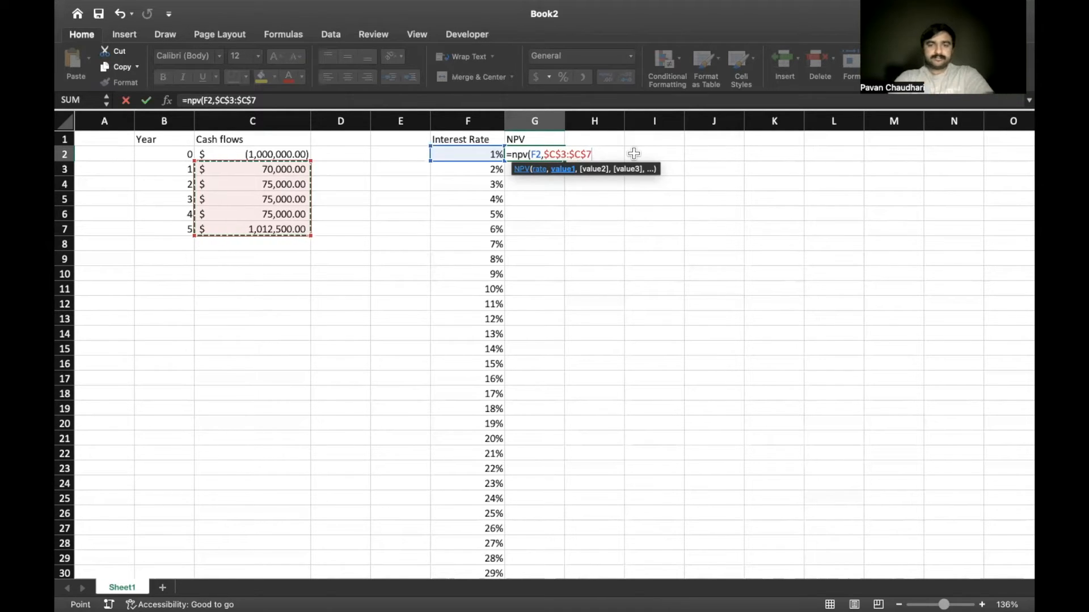
Complete the G2 formula by adding the initial cash flow as the absolute reference $C$2
type(") +")
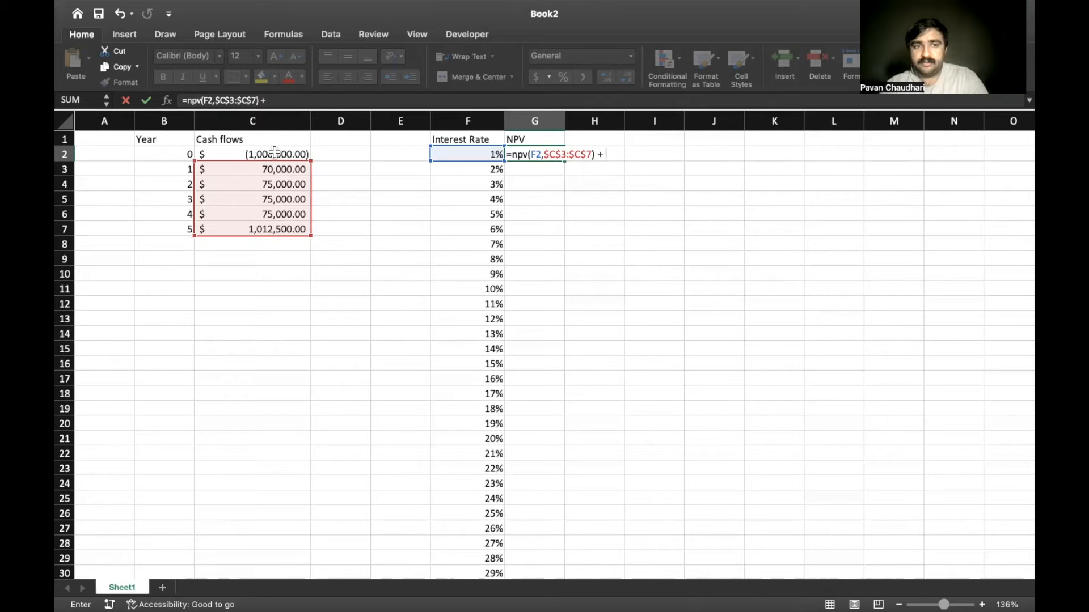
left_click(244, 155)
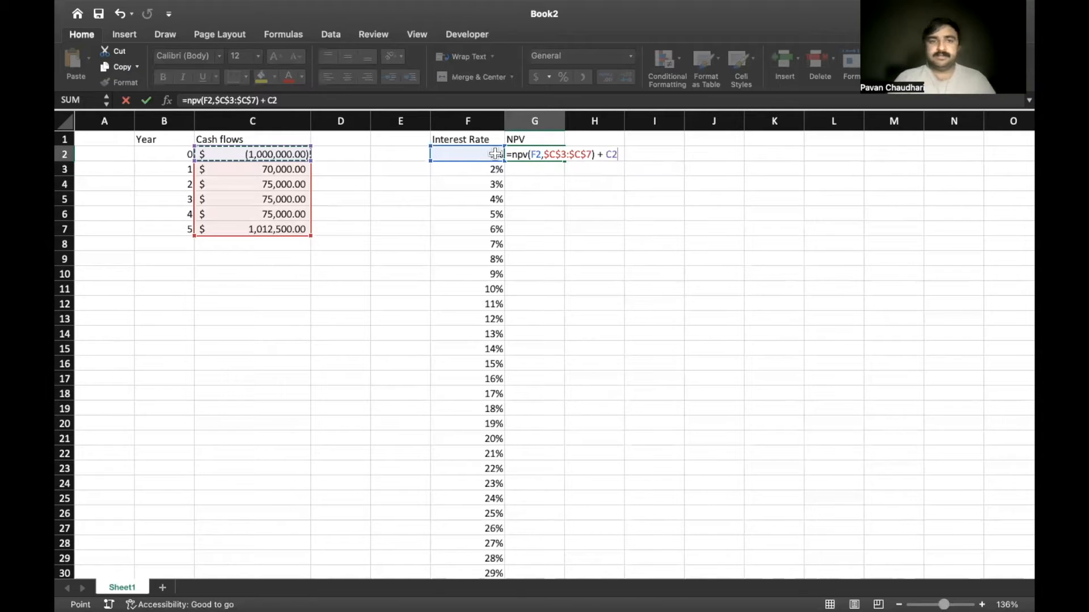
key("F4")
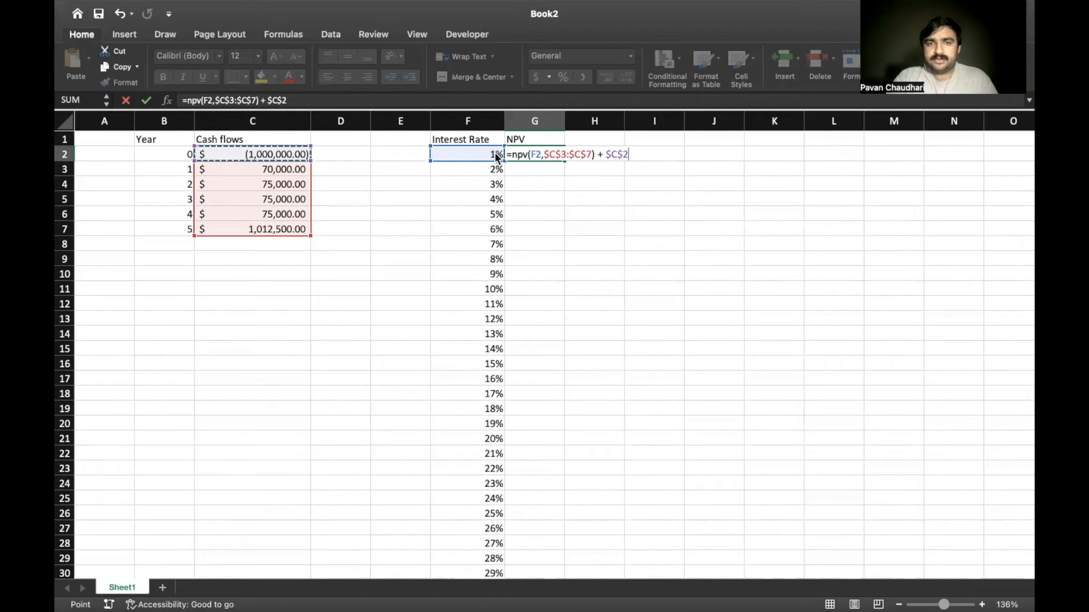
key("Return")
key("Up")
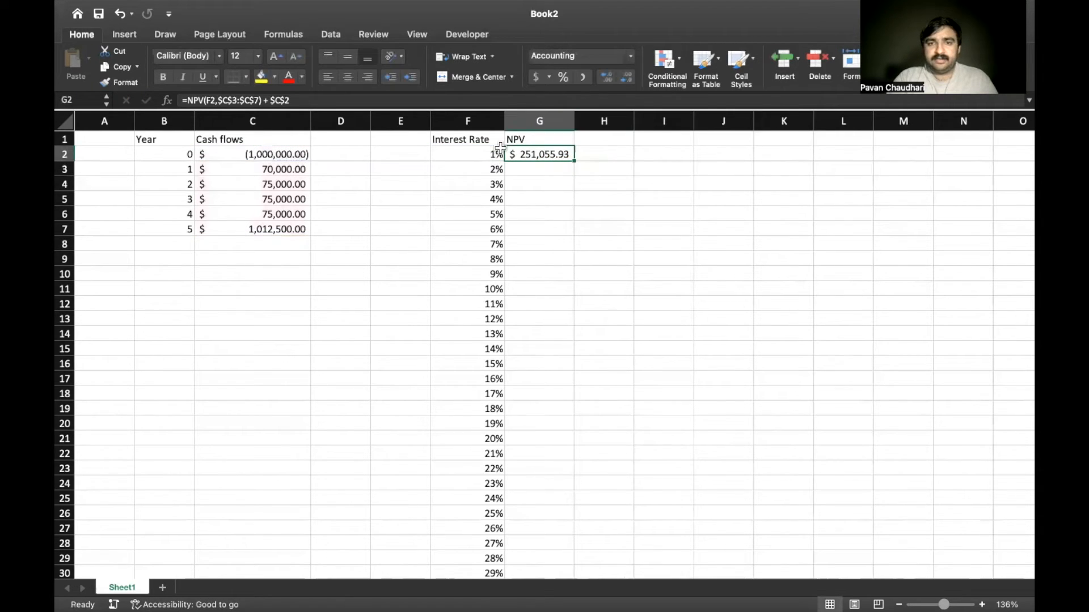
Fill the NPV formula from G2 down column G for every interest rate through row 31
double_click(575, 162)
left_click(556, 215)
scroll(553, 217, "down", 1)
scroll(553, 217, "up", 1)
left_click(539, 158)
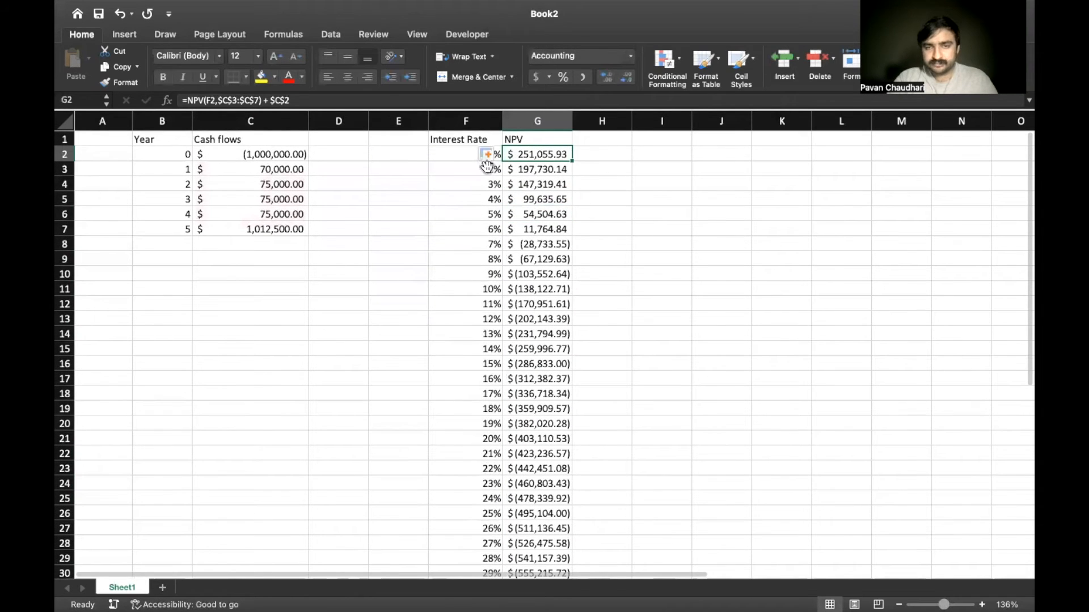
Repeat the fill of the G2 formula down the NPV column
double_click(574, 163)
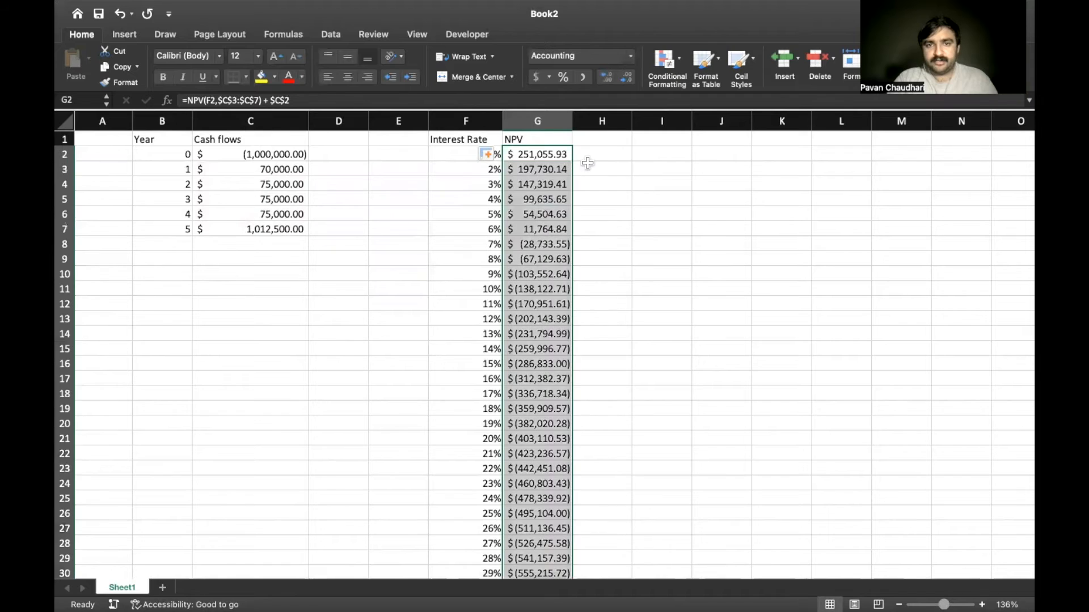
left_click(590, 169)
left_click(564, 156)
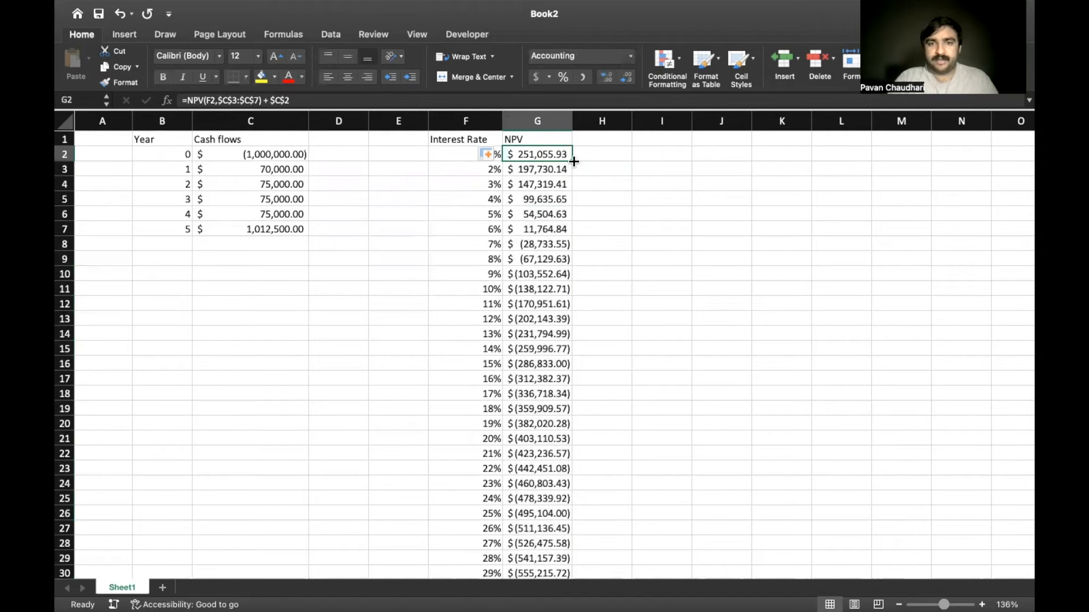
double_click(573, 160)
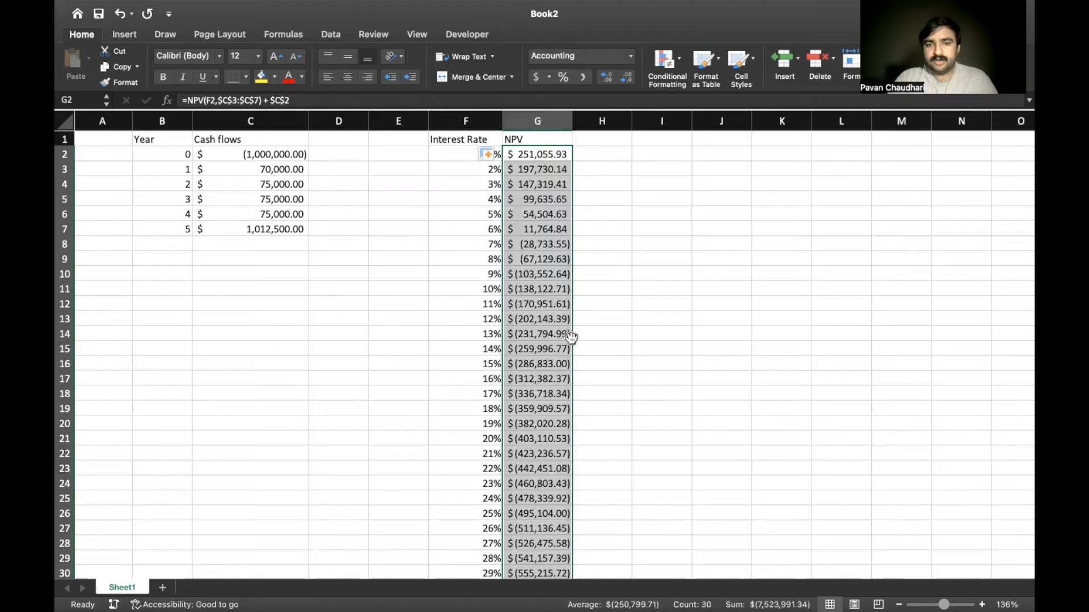
left_click(594, 152)
left_click(539, 158)
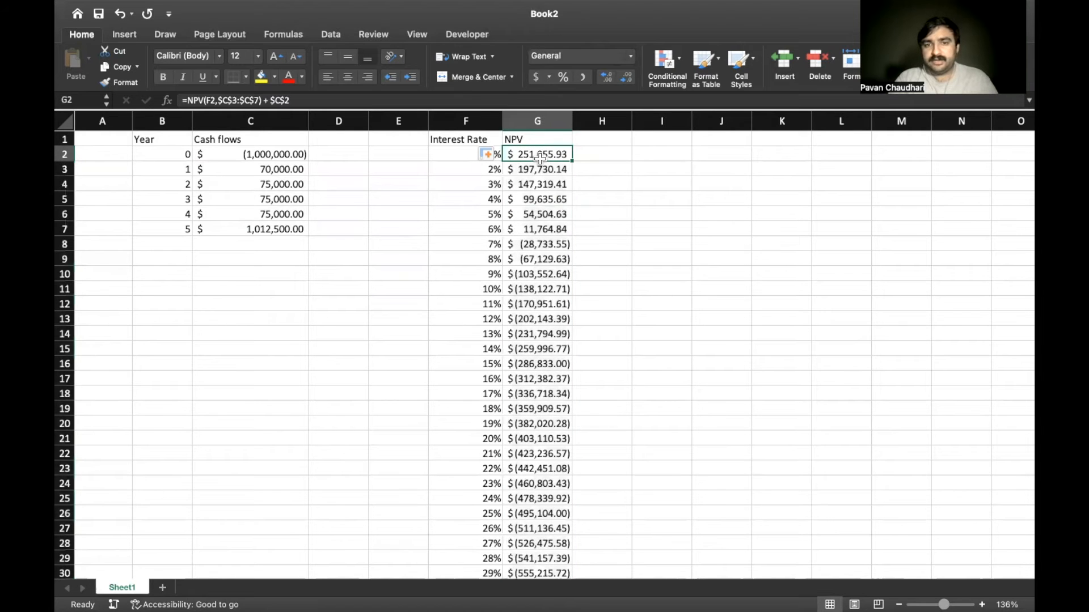
Examine the NPV formulas and results in column G against their interest rates, from G2 down to G8
key("Down")
key("Down")
key("Down")
key("Up")
key("Up")
key("Up")
key("Left")
key("Right")
key("Down")
key("Down")
key("Down")
key("Down")
key("Down")
key("Down")
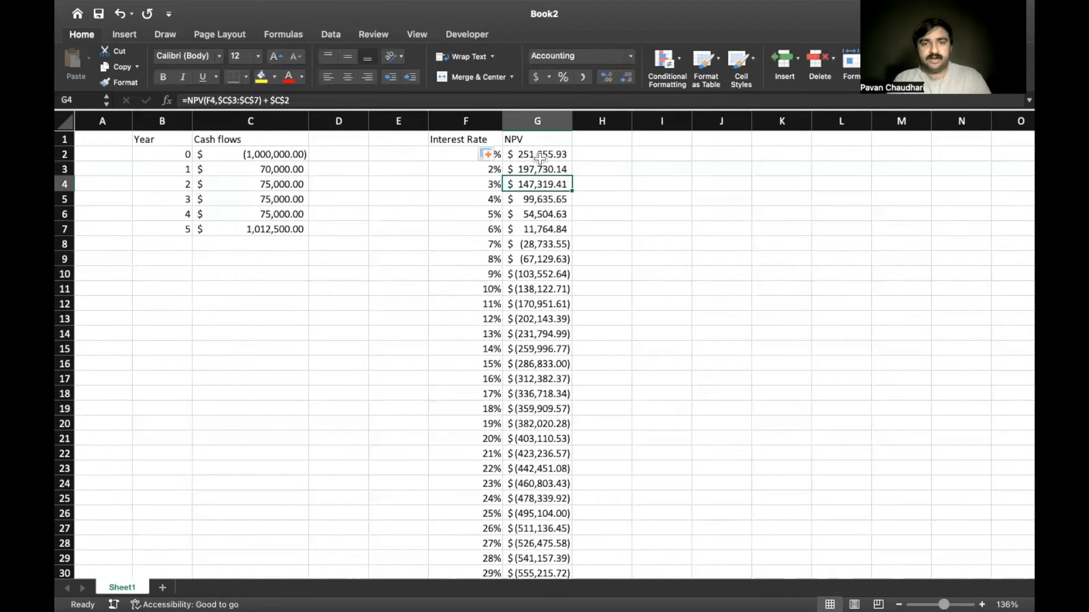
key("Left")
key("Right")
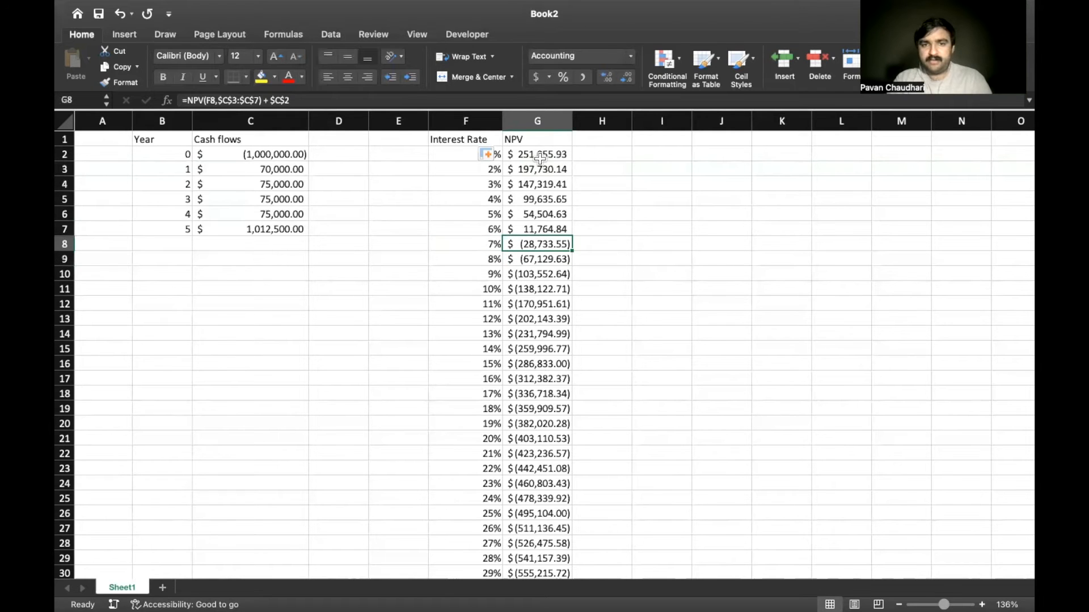
Format the NPV values in G2:G31 as Currency with red parenthesised negatives, and widen column G to 17.00
key("Up")
key("Up")
key("Up")
key("Up")
key("Up")
key("Up")
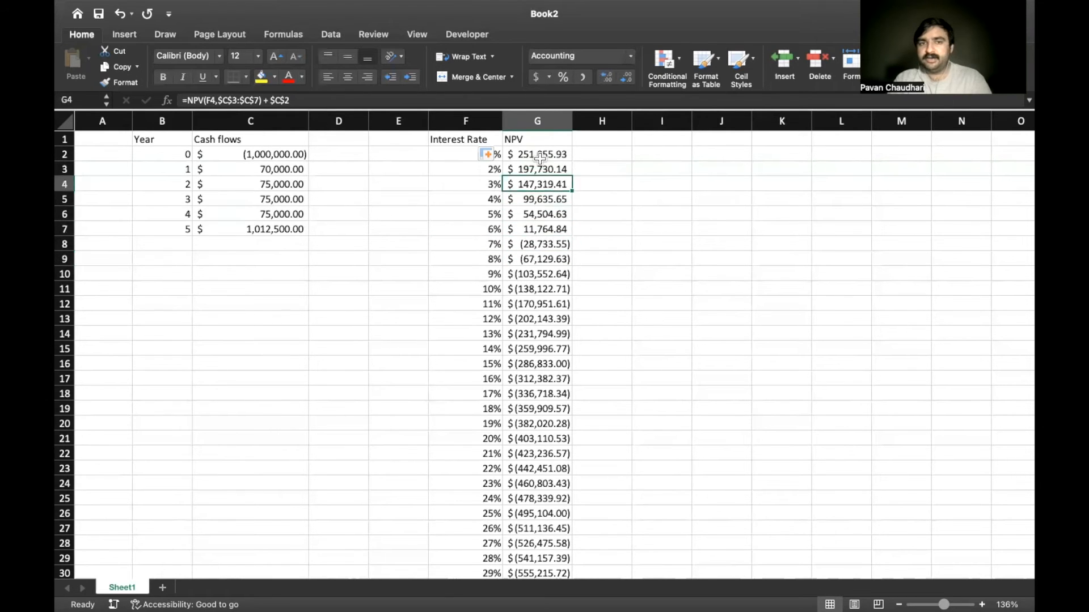
key("ctrl+shift+Down")
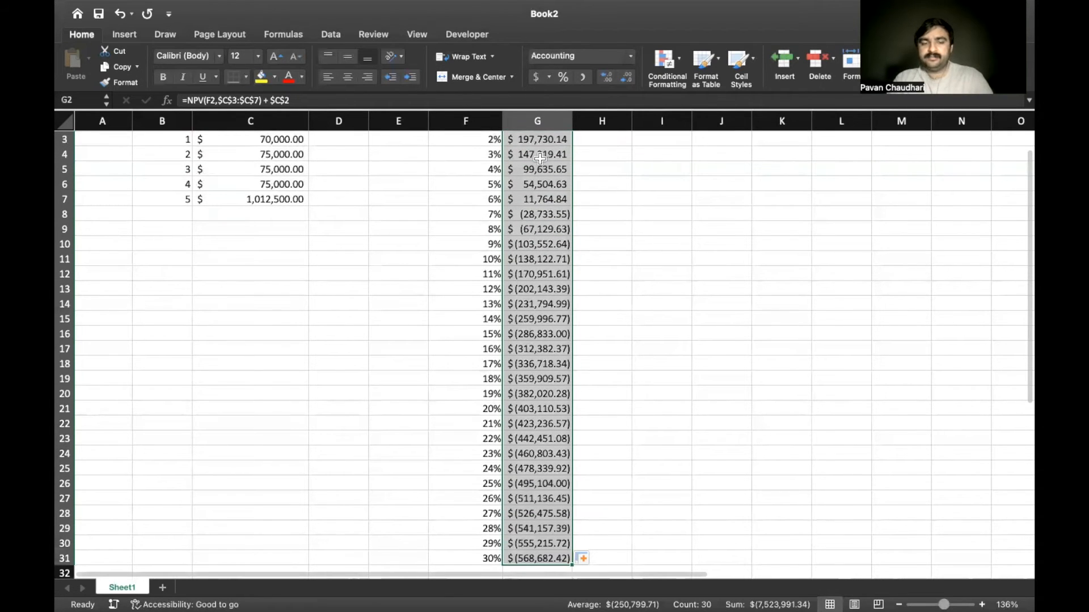
key("super+1")
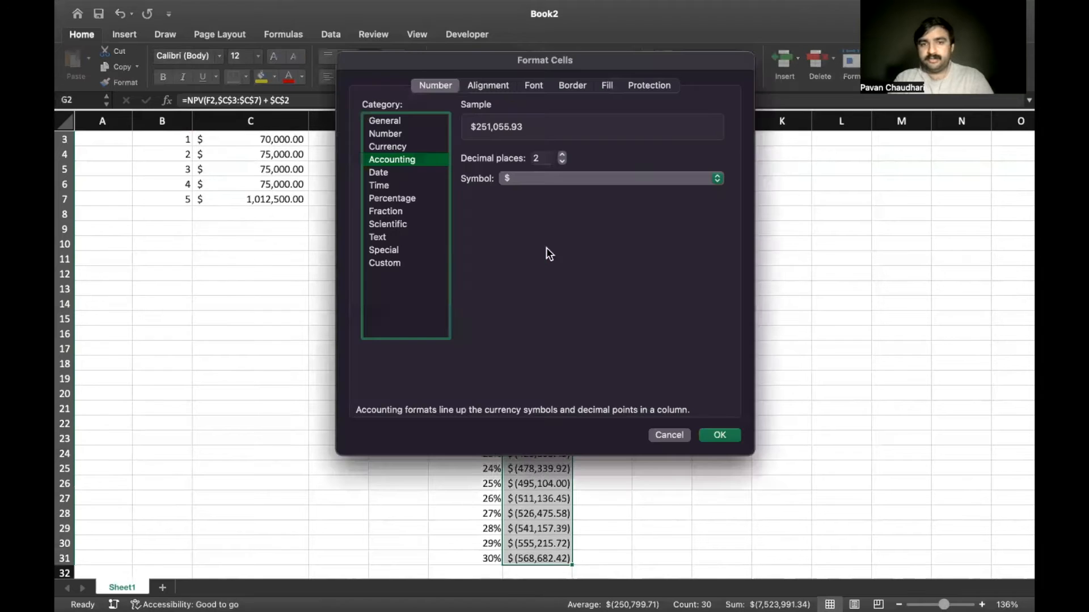
left_click(390, 145)
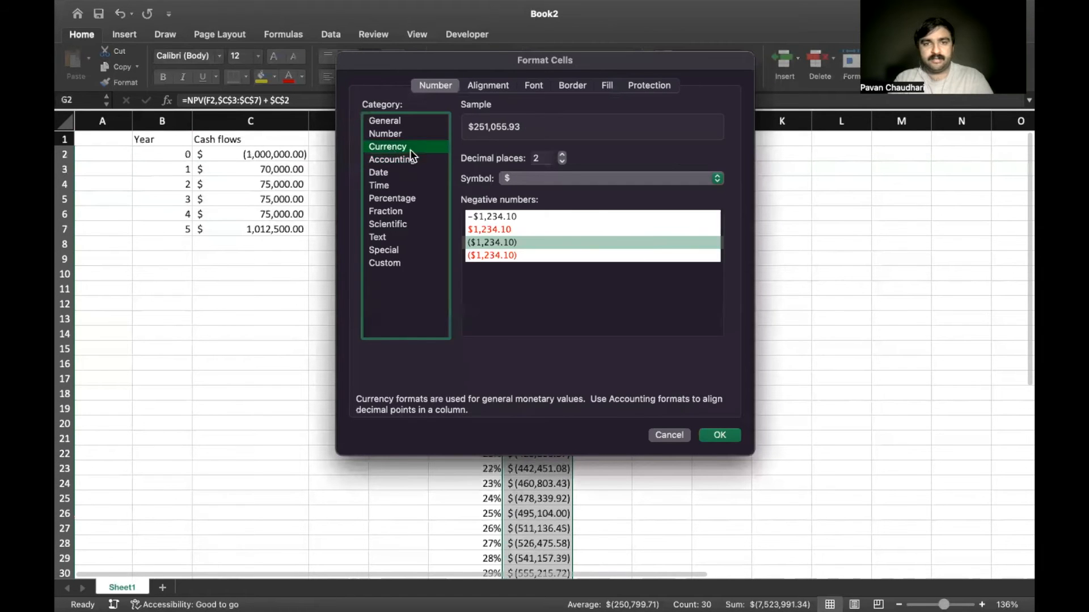
left_click(506, 247)
left_click(506, 256)
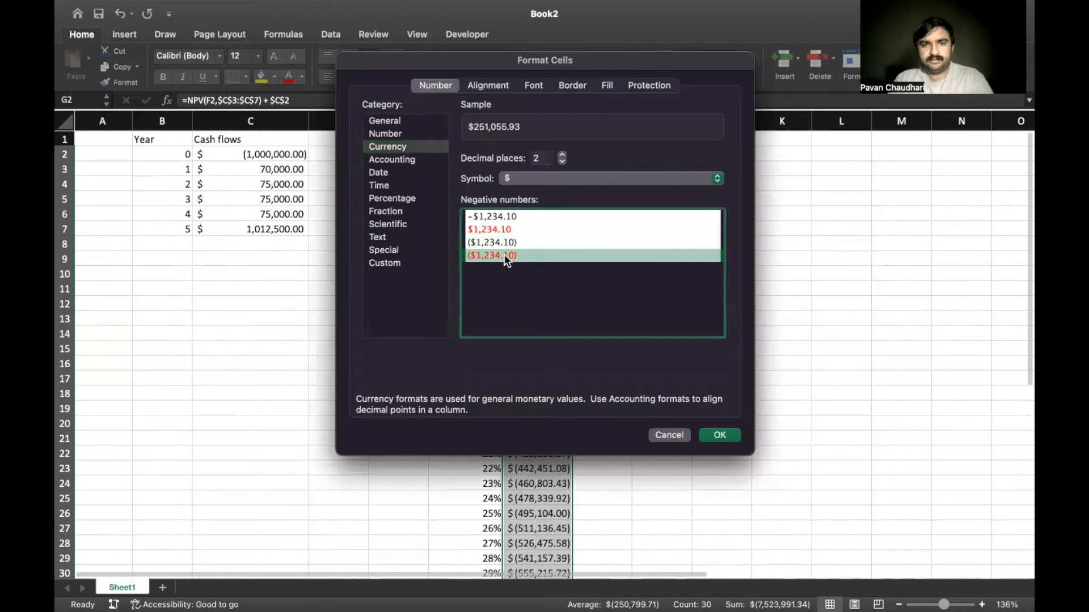
left_click(728, 434)
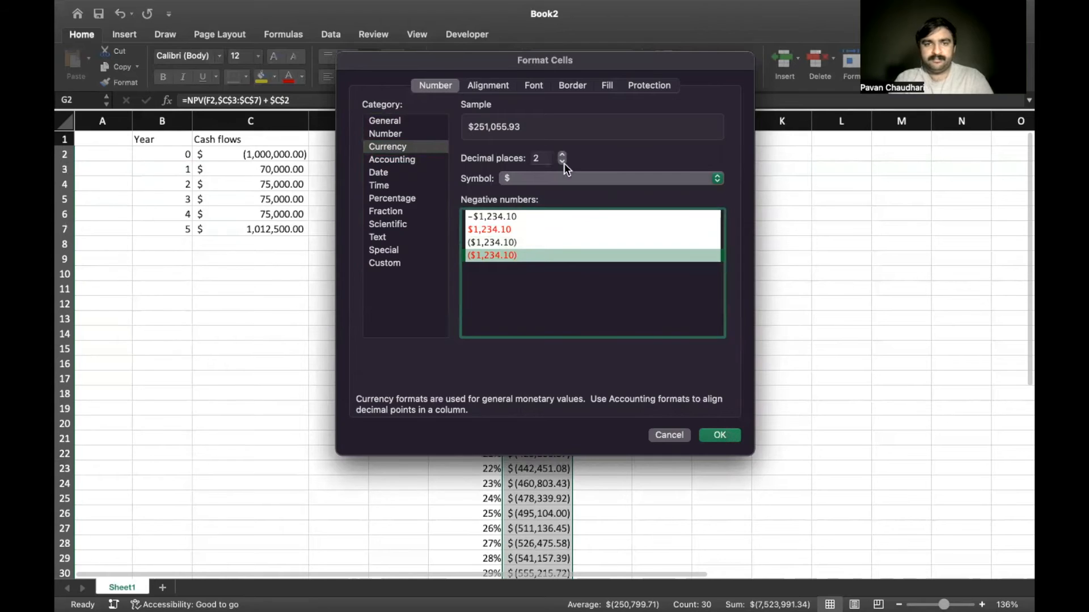
left_click_drag(598, 116, 603, 117)
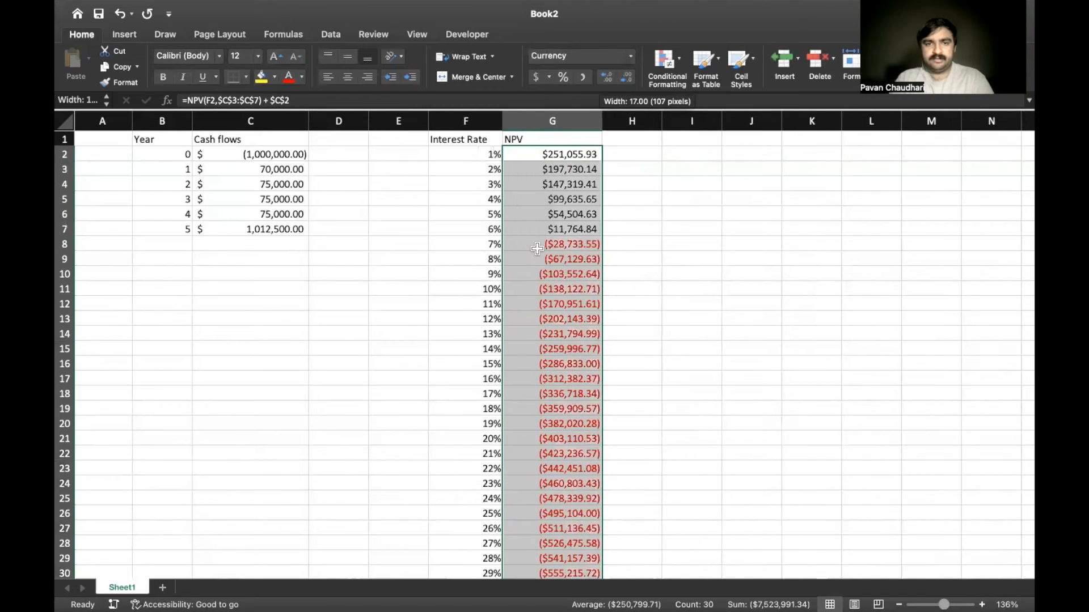
left_click(537, 249)
key("Up")
key("Down")
key("Right")
key("Right")
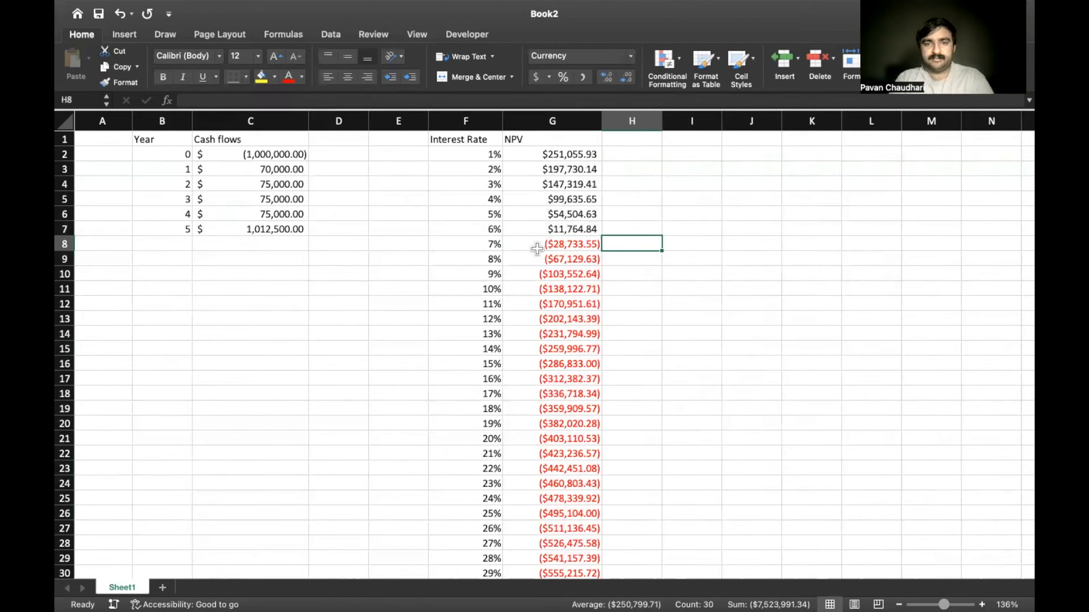
key("Up")
key("Up")
key("Up")
key("Up")
key("Up")
key("Up")
key("Up")
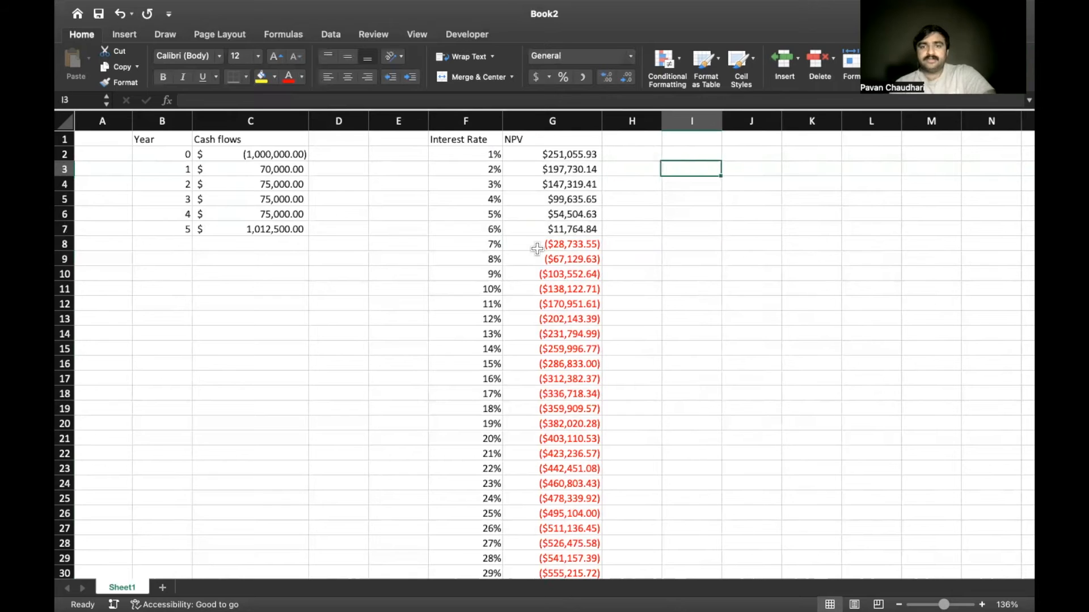
left_click(466, 154)
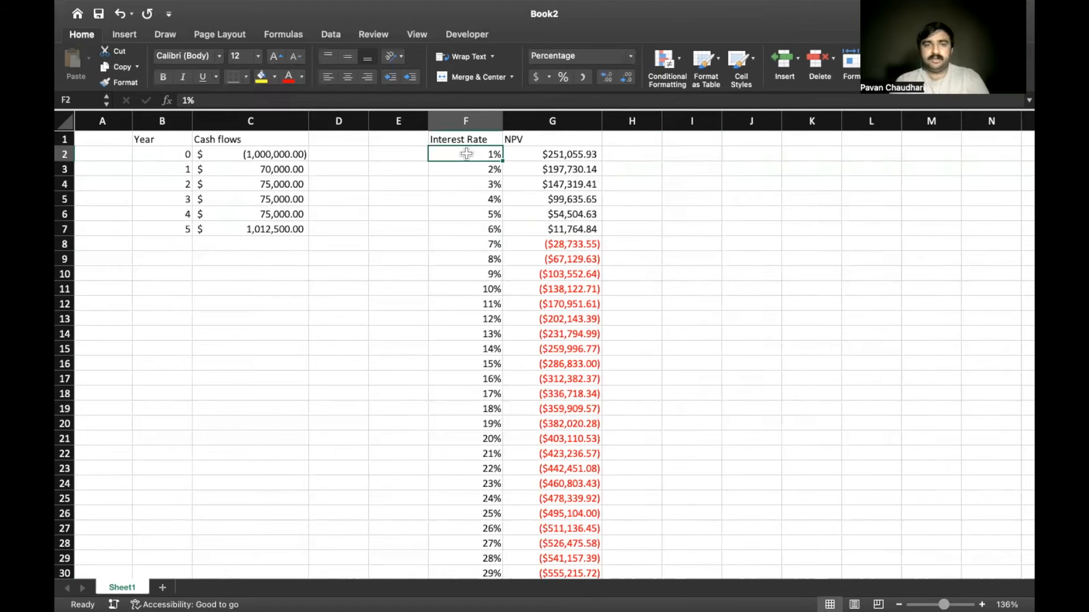
key("Up")
key("shift+Right")
key("ctrl+shift+Down")
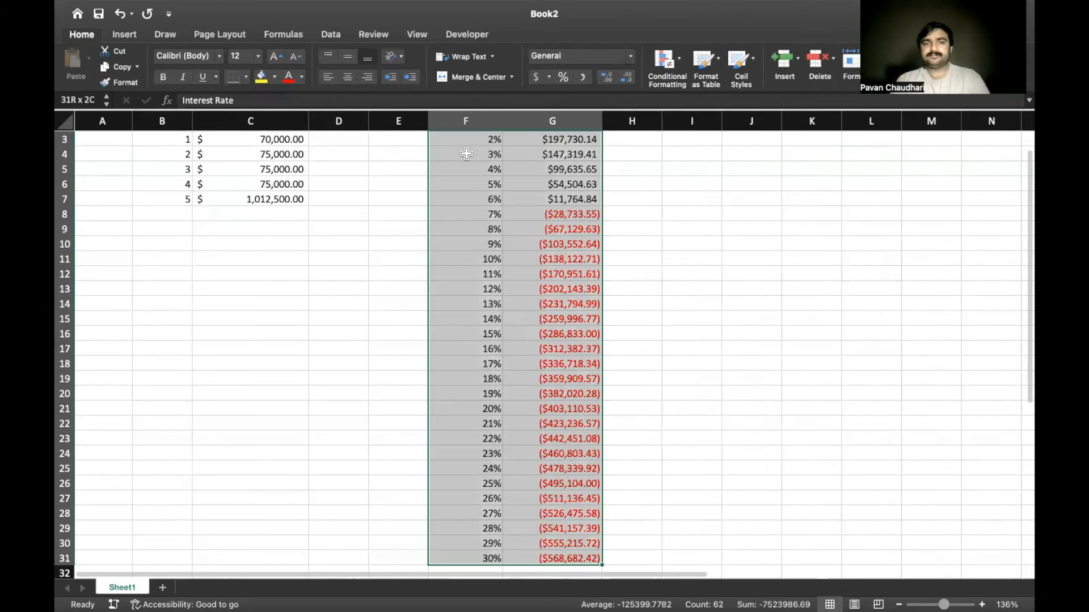
key("Right")
key("Down")
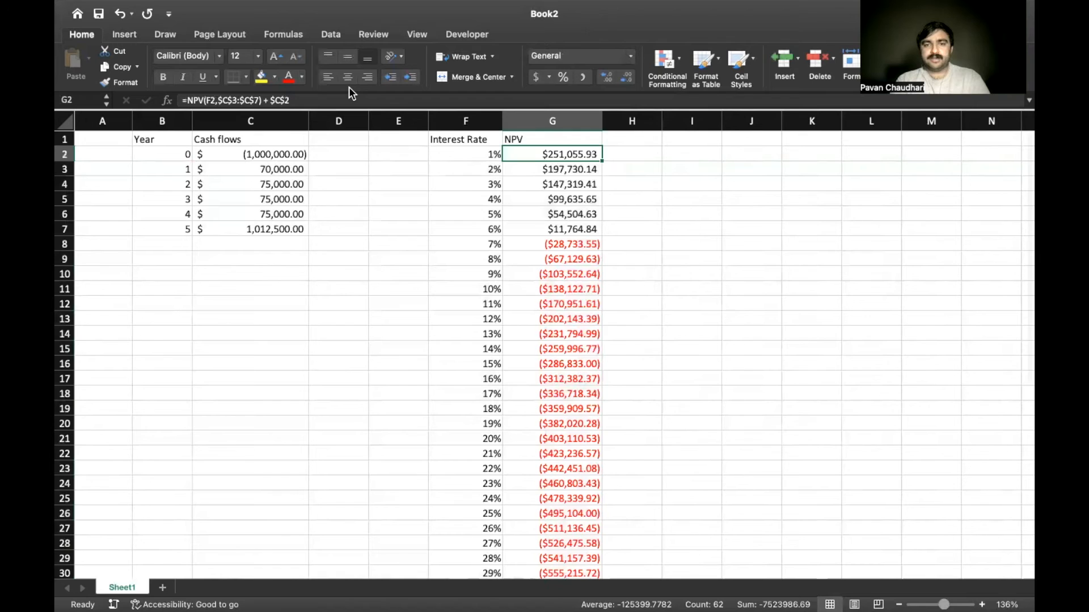
Insert a line chart of the NPV values in G2:G31 and place it beside the table, starting at column H
key("ctrl+shift+Down")
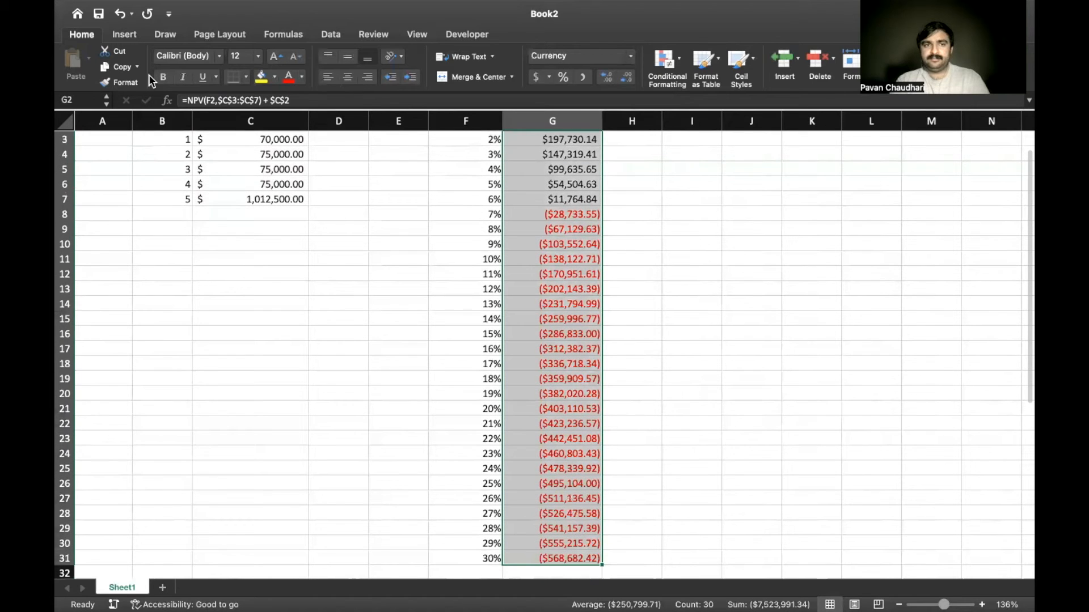
left_click(122, 35)
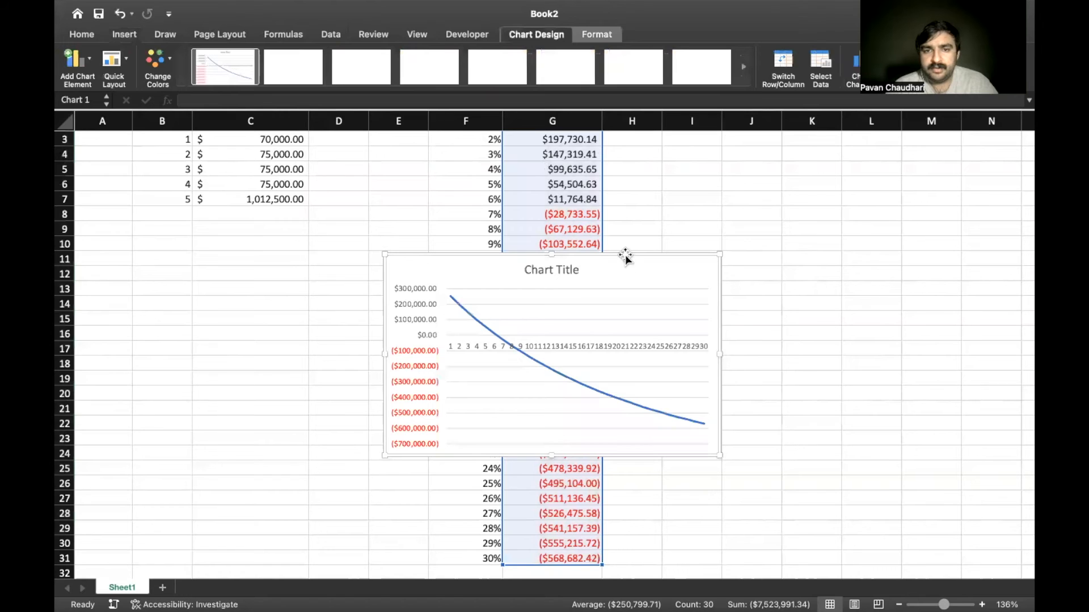
left_click_drag(626, 254, 865, 161)
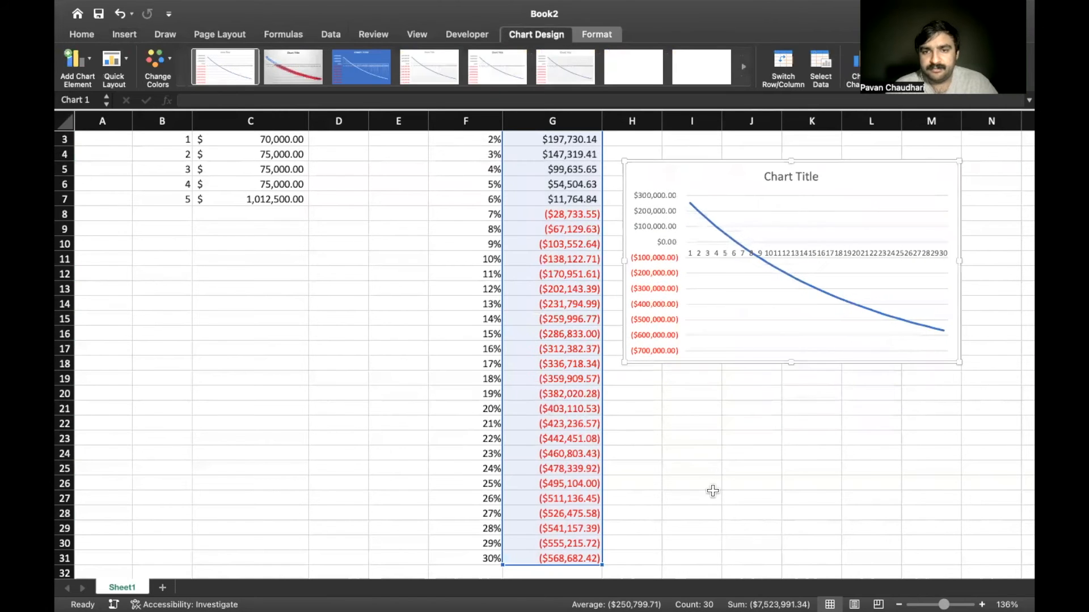
Enlarge the NPV chart in both directions so it spans about columns H to S
scroll(712, 491, "right", 1)
scroll(855, 379, "right", 2)
scroll(856, 380, "up", 1)
left_click_drag(848, 374, 1025, 460)
scroll(889, 464, "right", 3)
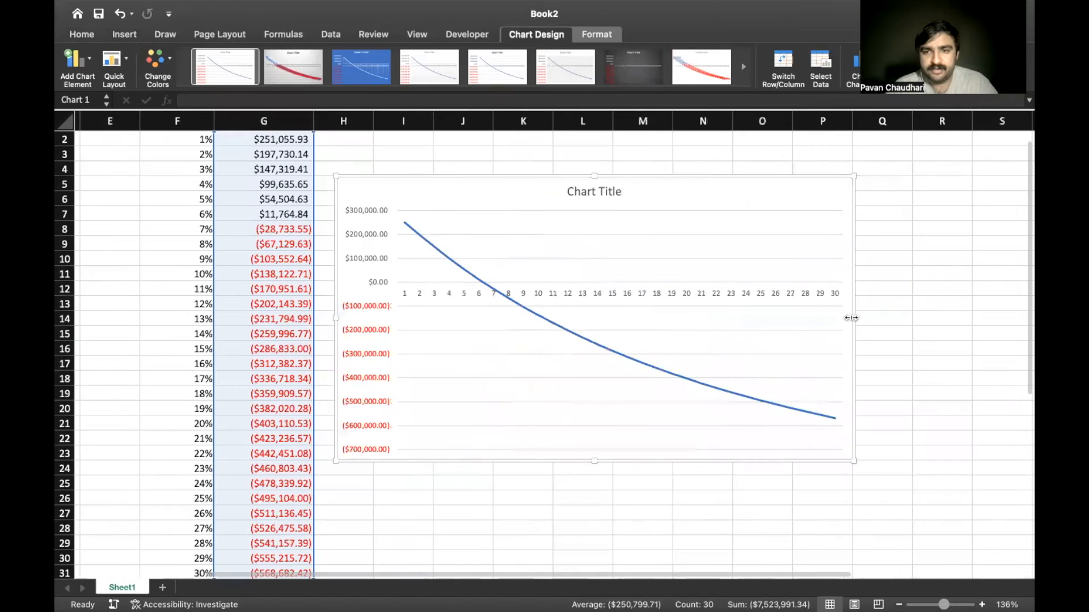
left_click_drag(851, 317, 996, 319)
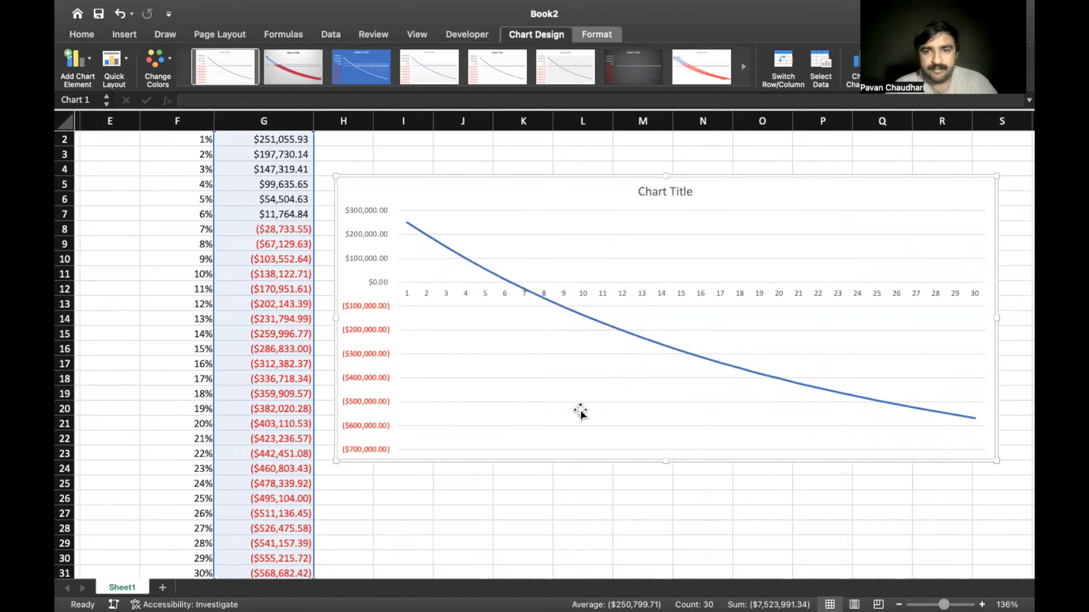
Set the chart's horizontal axis labels to the interest rates in Sheet1 F2:F31
left_click(583, 287)
right_click(584, 288)
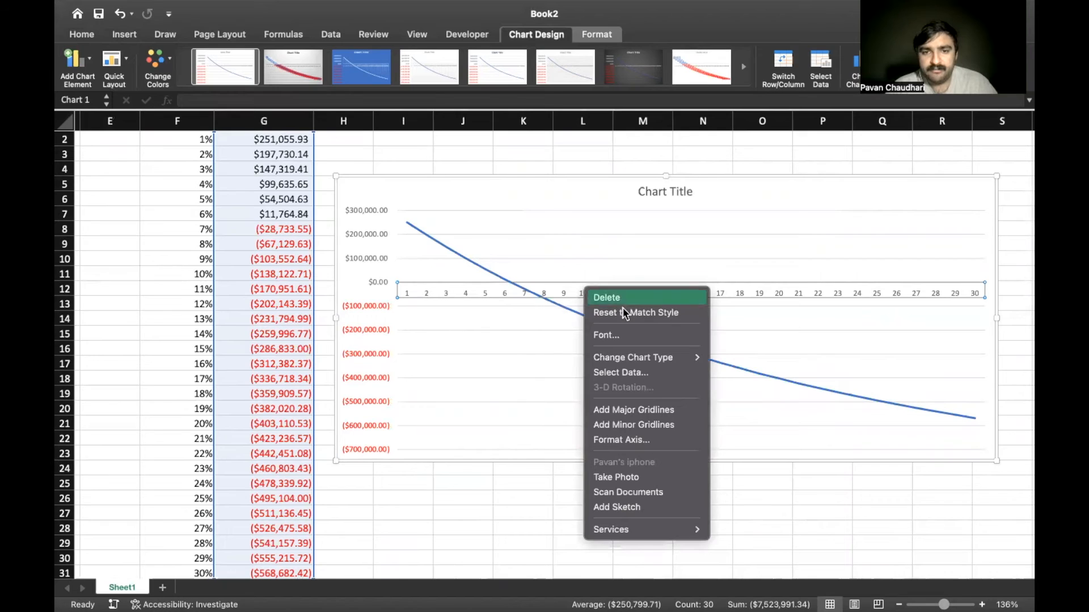
left_click(627, 375)
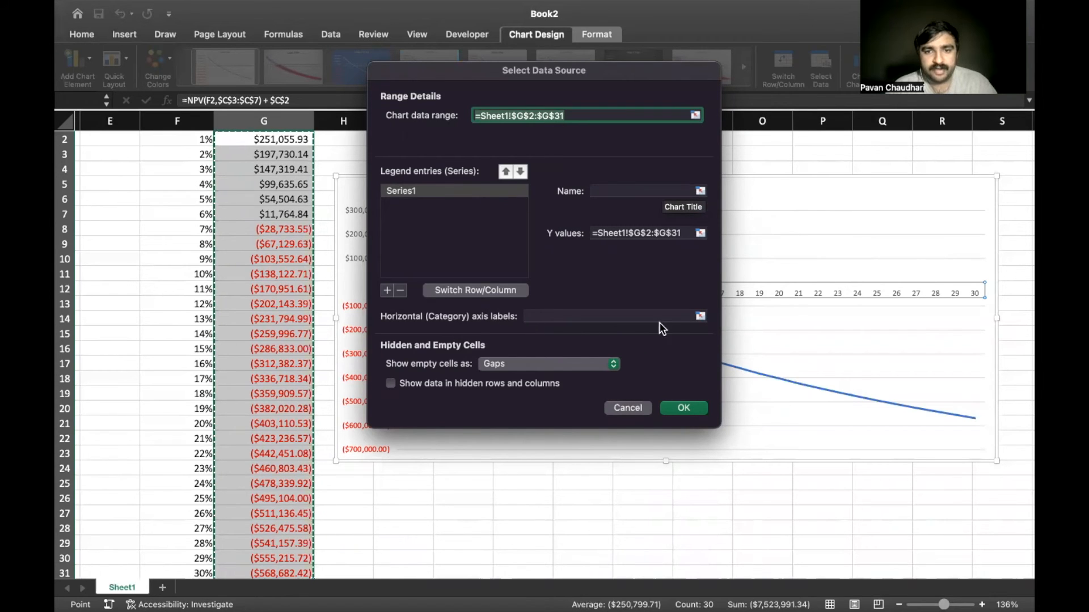
left_click(700, 315)
left_click(178, 141)
scroll(178, 141, "up", 1)
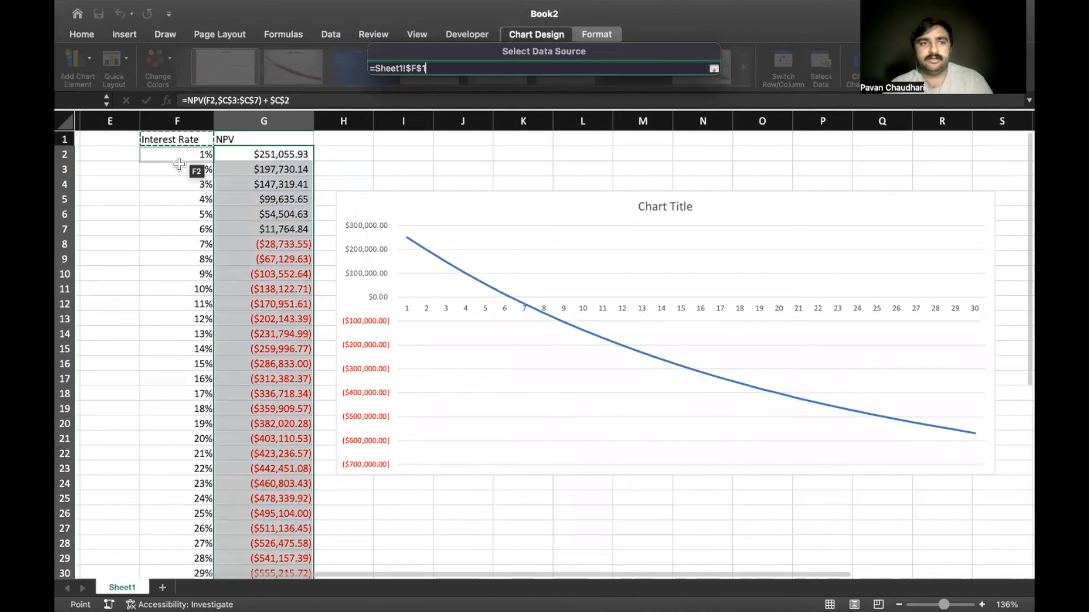
left_click_drag(190, 144, 187, 574)
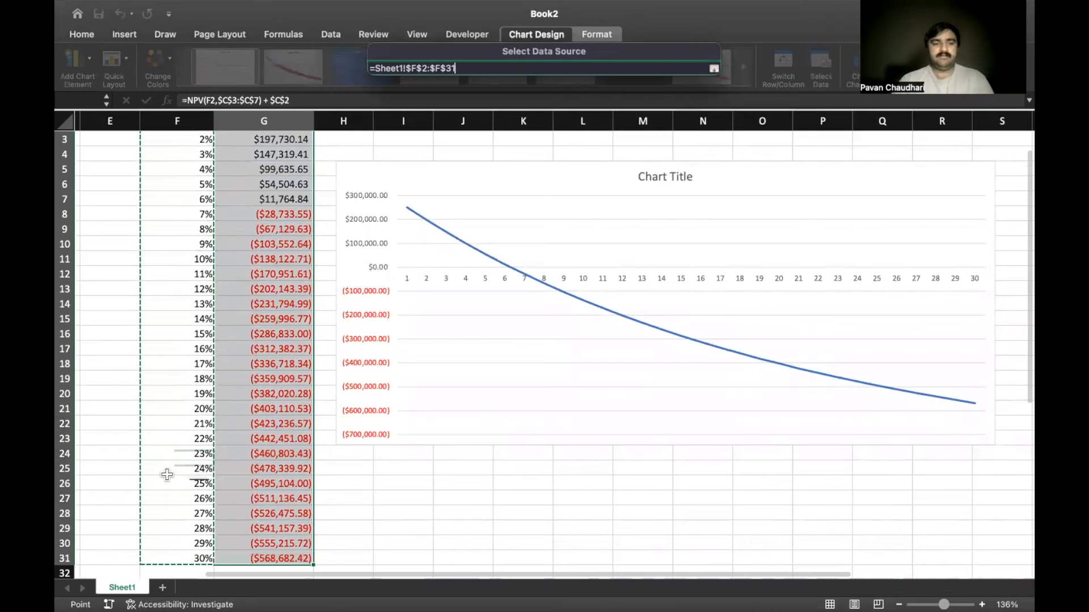
key("Return")
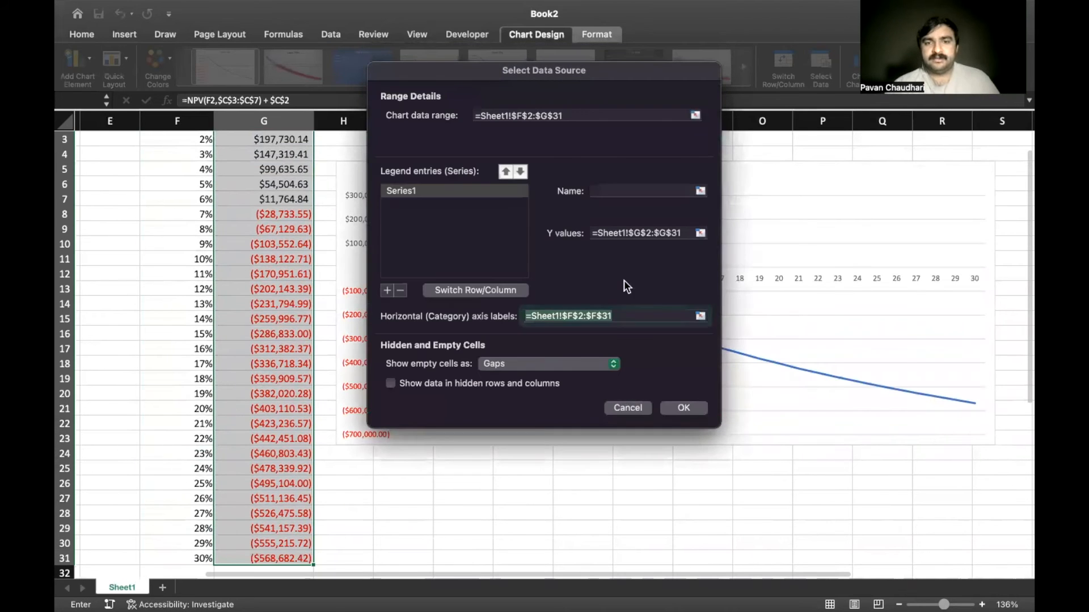
left_click(680, 409)
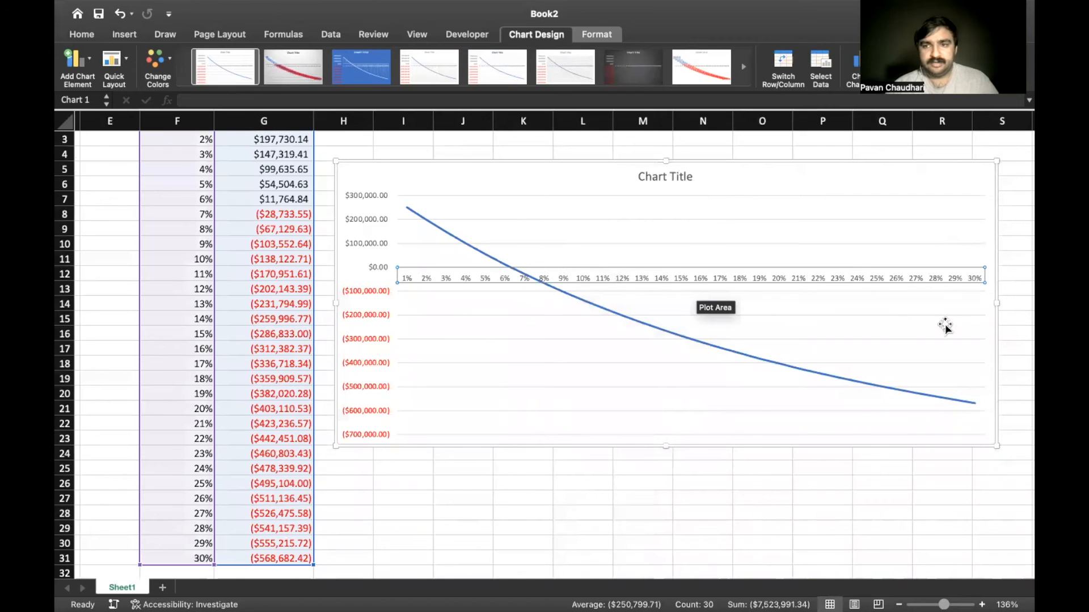
Widen the chart to about 10.37 inches and inspect where the NPV curve crosses zero
left_click_drag(995, 305, 1028, 305)
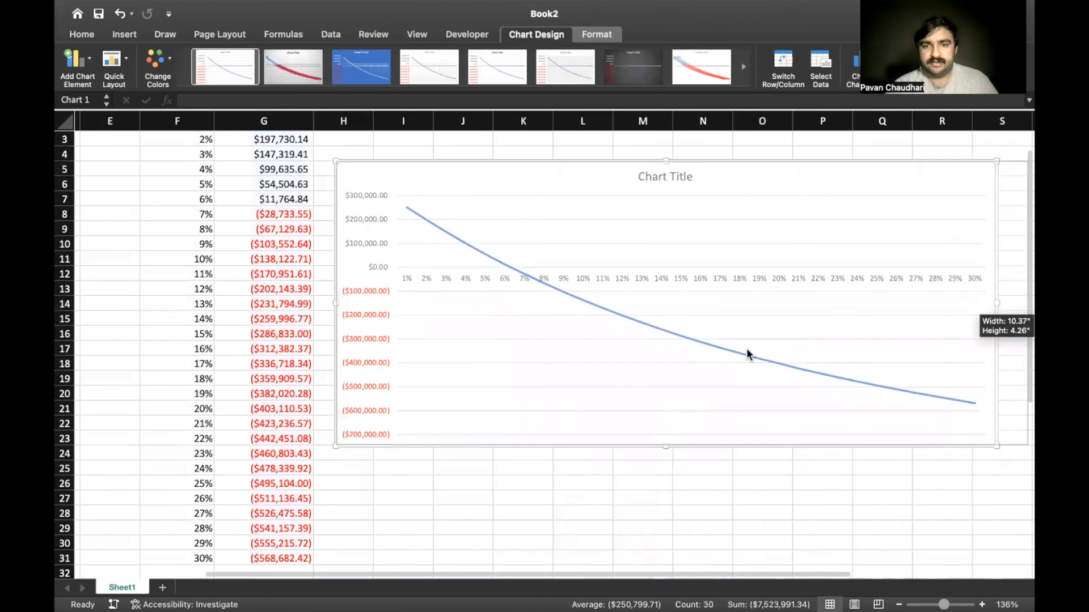
scroll(351, 363, "right", 3)
scroll(351, 363, "left", 1)
scroll(352, 363, "up", 1)
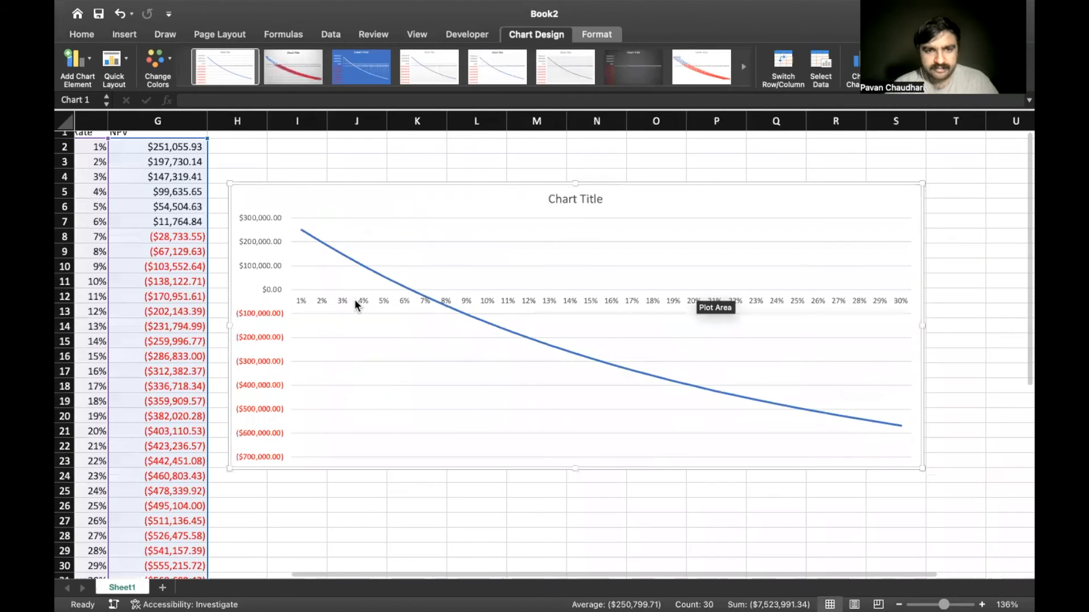
scroll(413, 301, "up", 5)
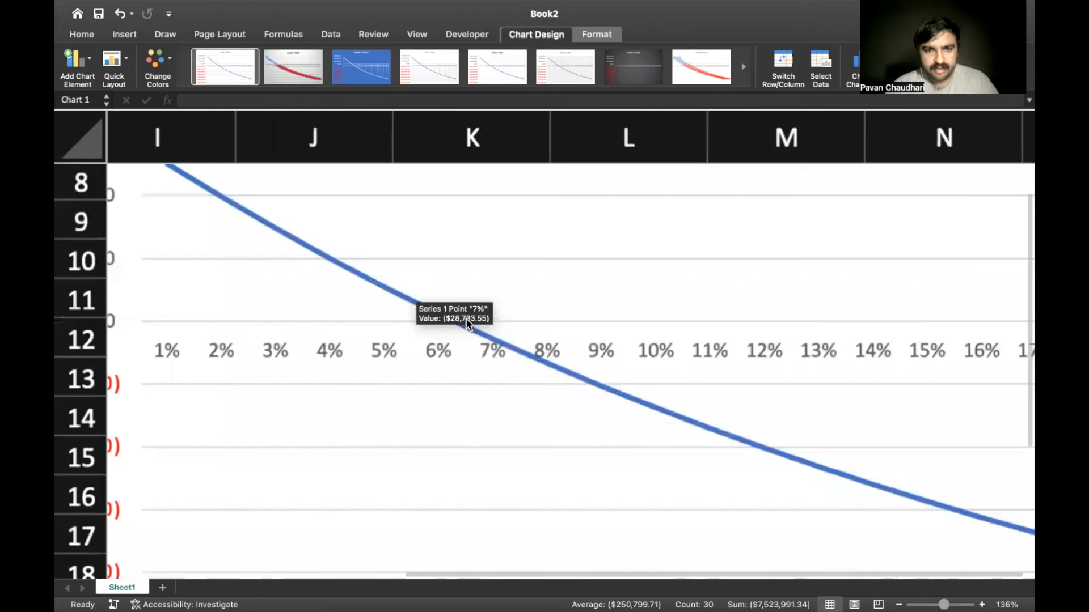
scroll(468, 363, "down", 5)
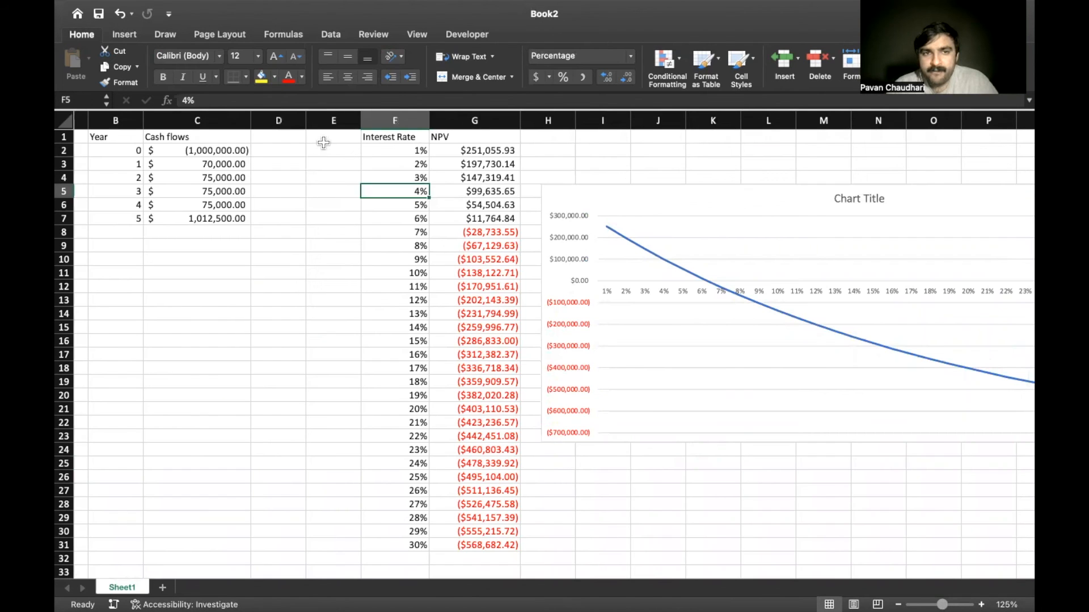
Calculate the internal rate of return in E2 with =IRR(C2:C7, 0.065)
left_click(324, 149)
type("=")
type("ir")
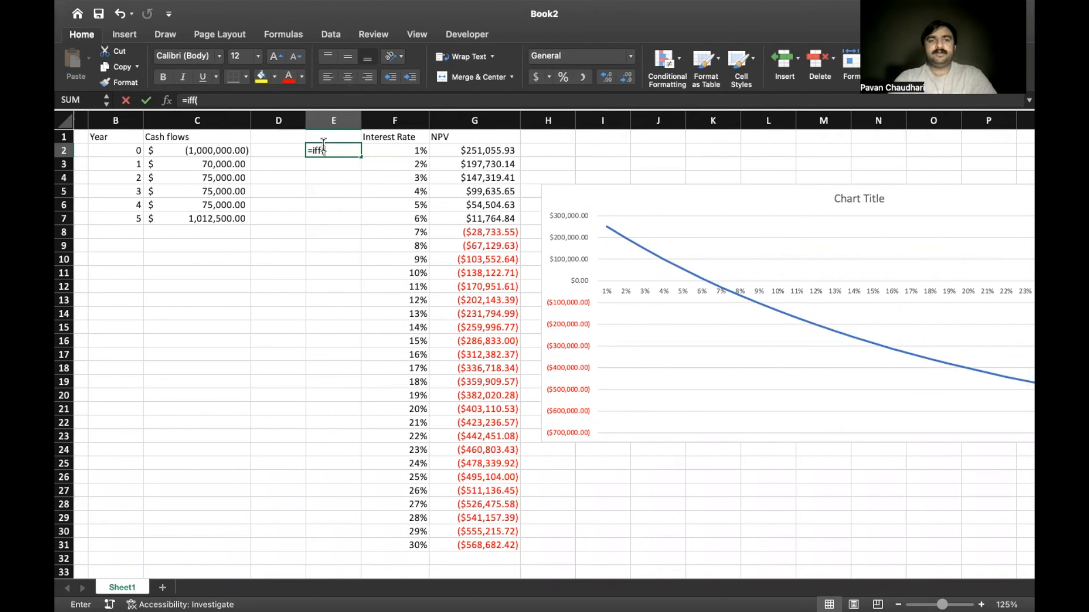
type("r(")
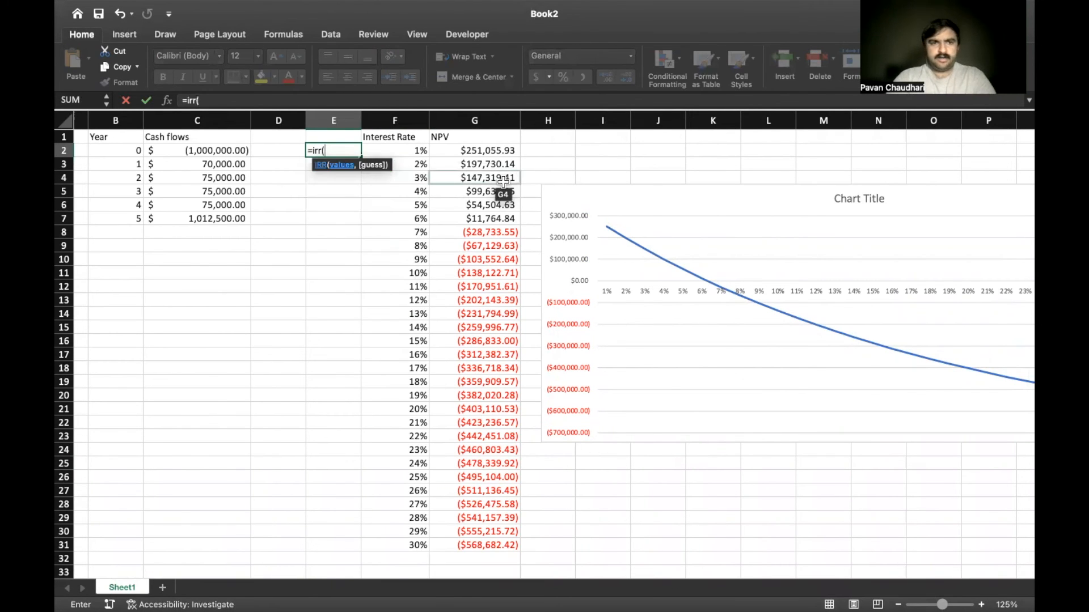
left_click(212, 149)
left_click_drag(202, 152, 210, 220)
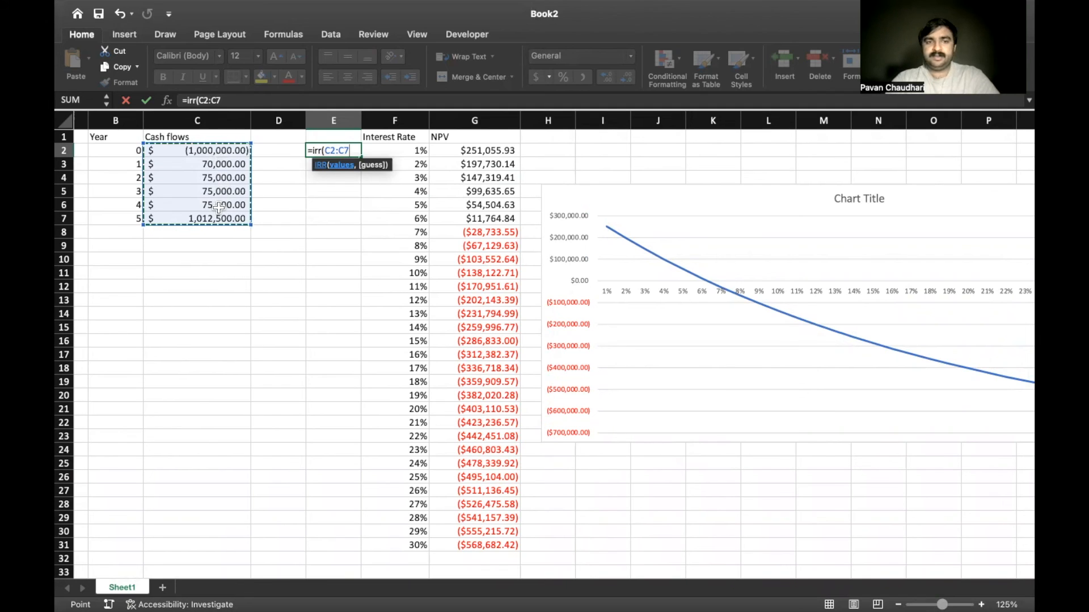
type(",")
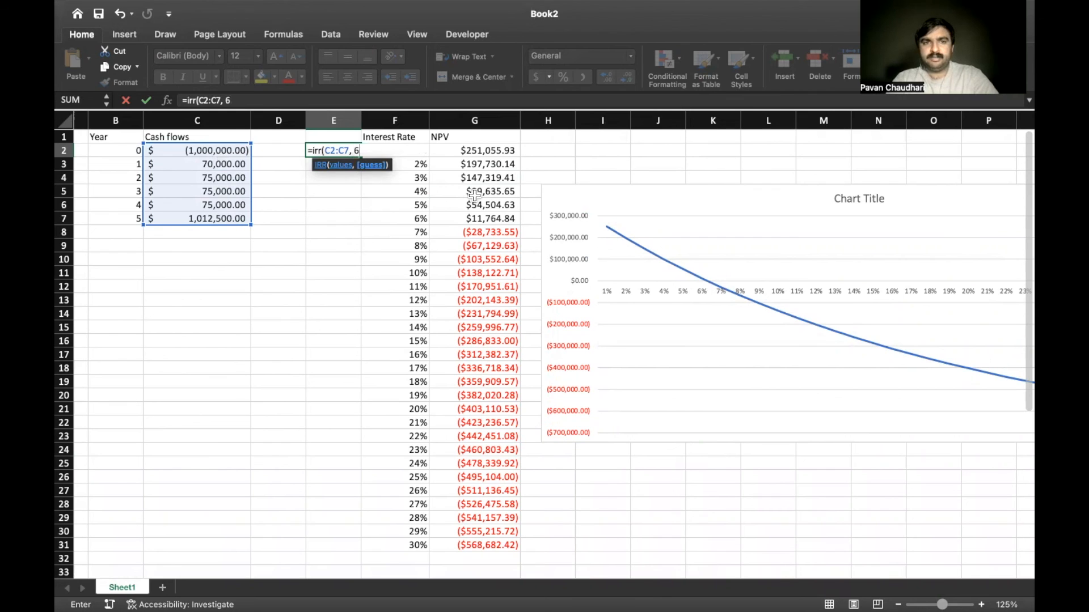
type("0.065")
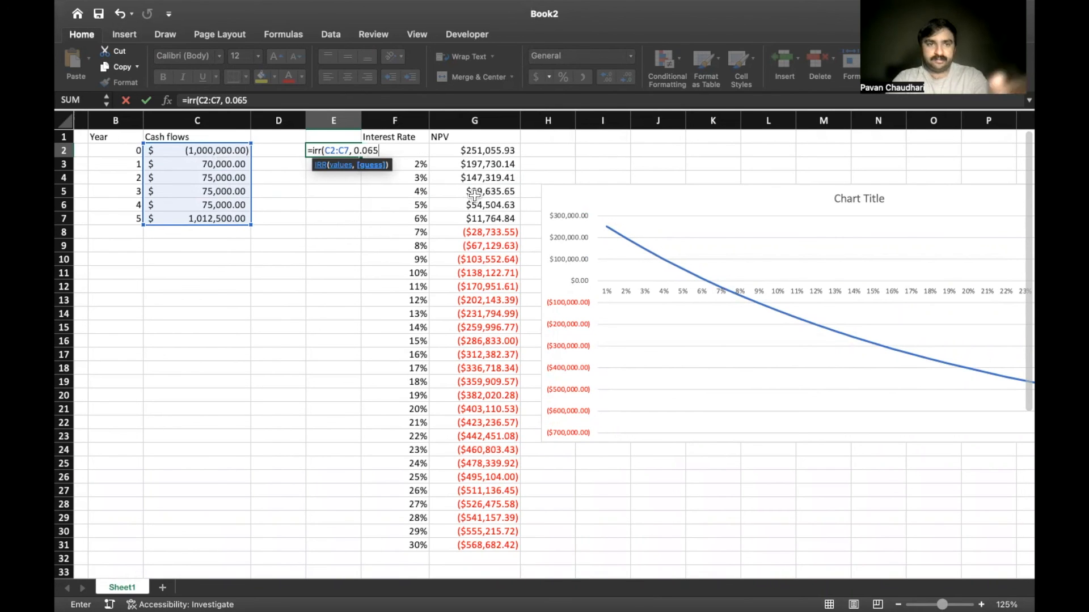
type(")")
key("Return")
key("Up")
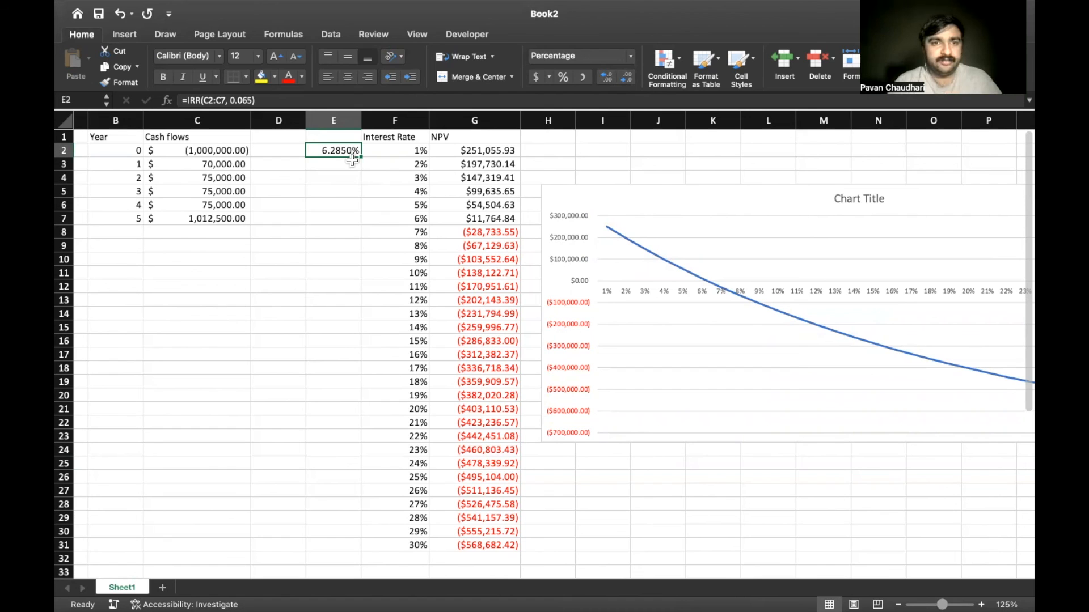
Enter the header IRR in E1 above the calculated rate and reselect the result in E2
left_click(318, 136)
type("IRR")
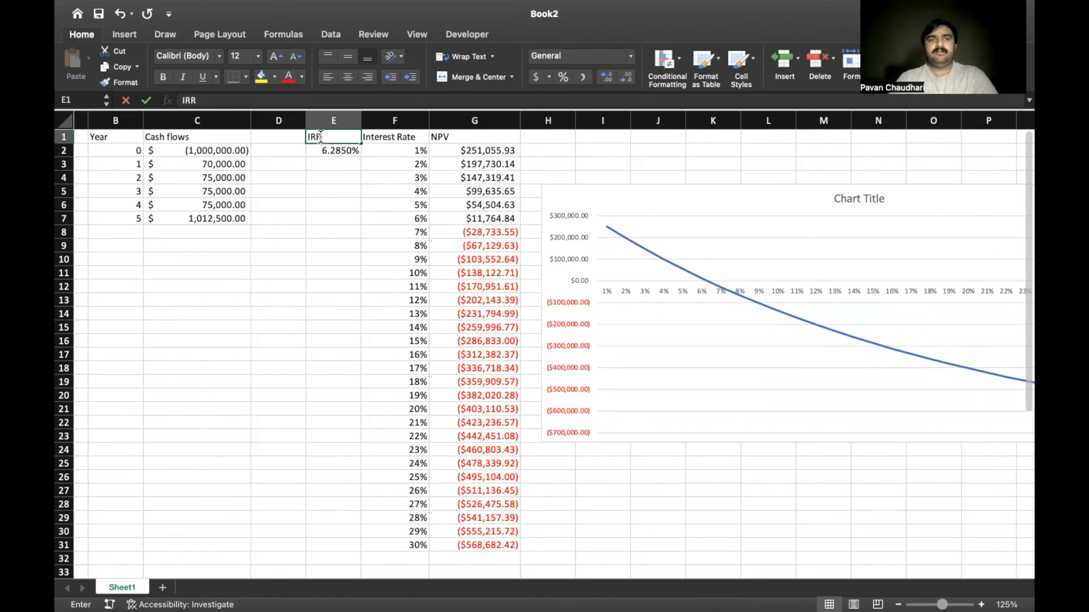
key("Return")
key("Right")
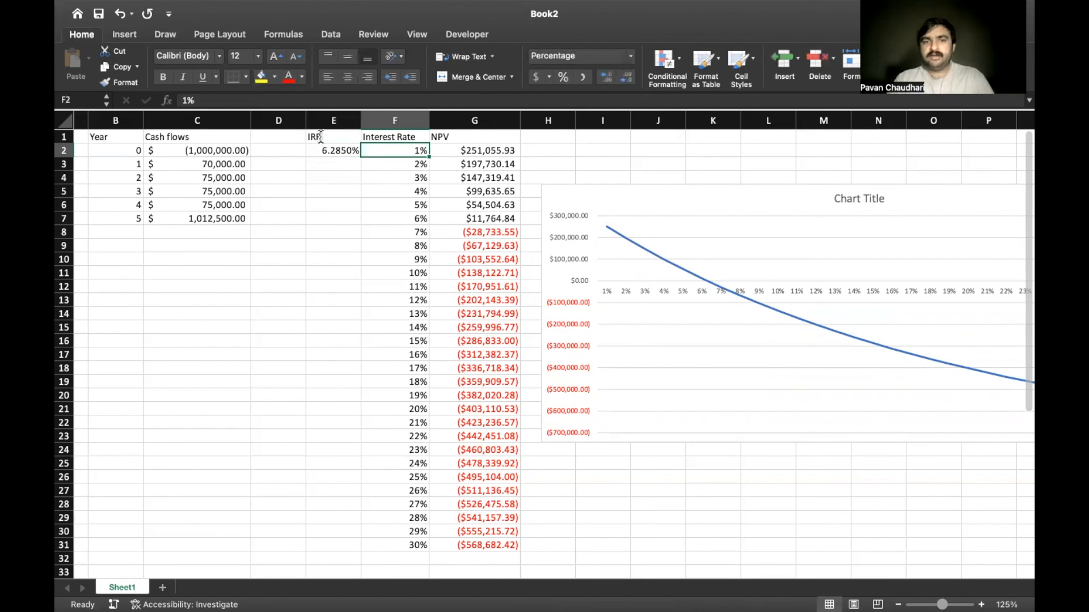
key("Right")
key("Right")
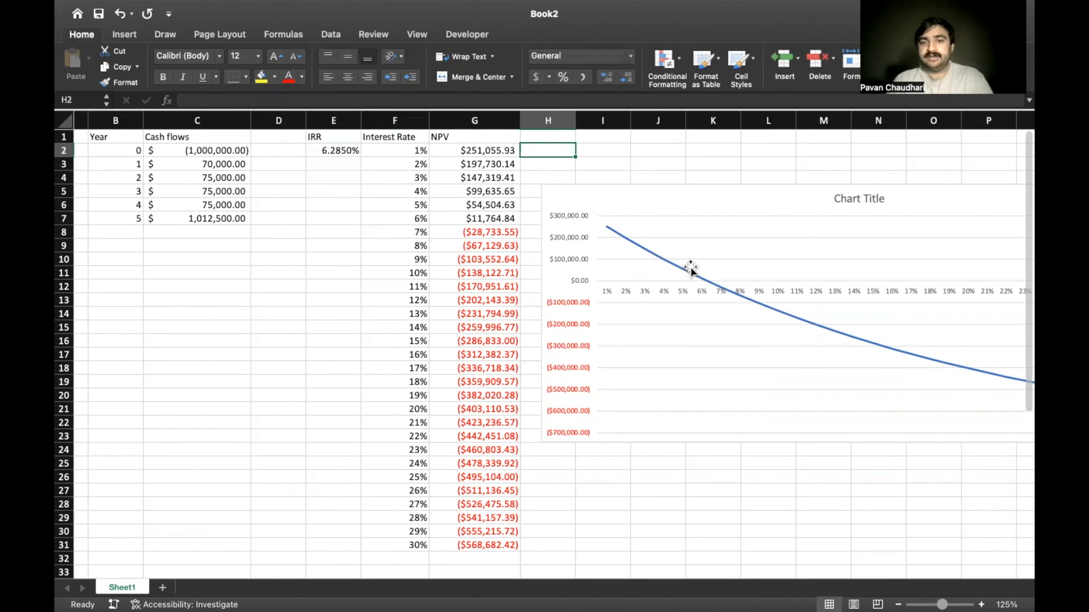
left_click(350, 153)
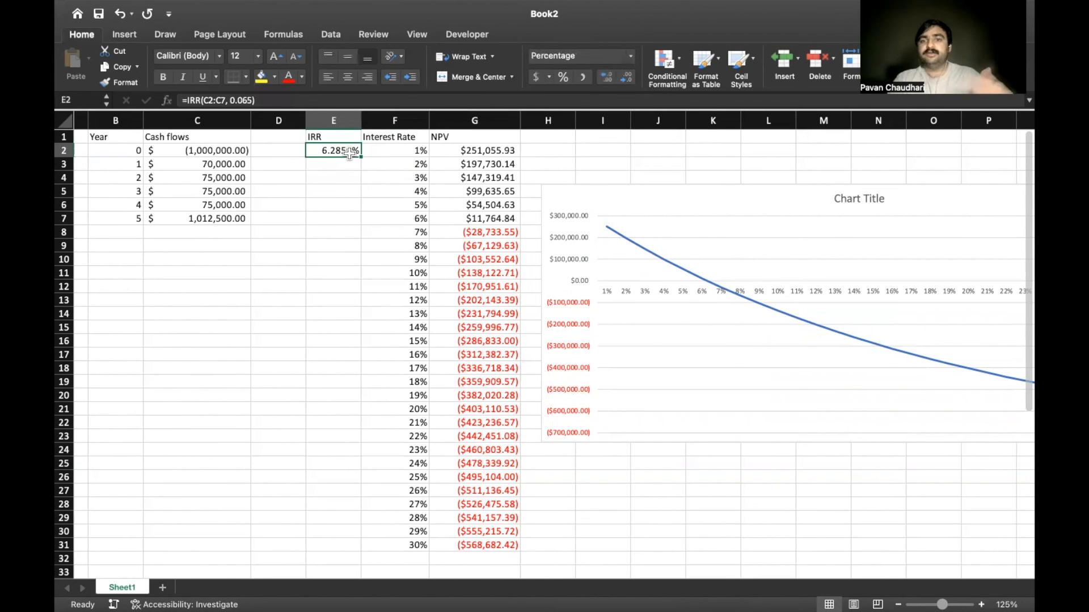